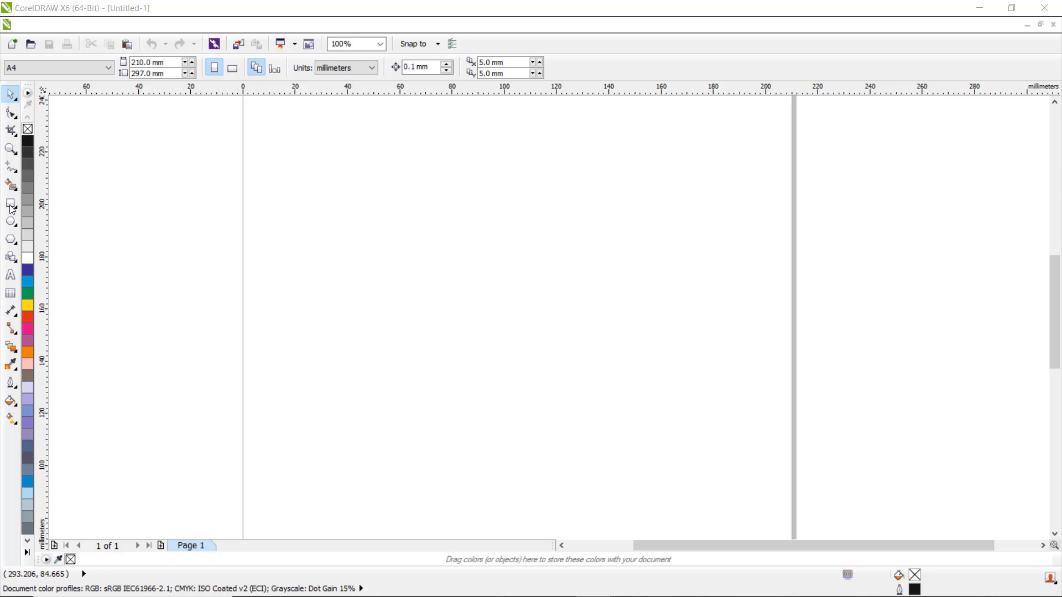
Step: Draw a closed wedge outline with the Pen tool, a straight top edge and a multi-node stepped bottom edge
{"action": "left_click", "coordinate": [17, 175]}
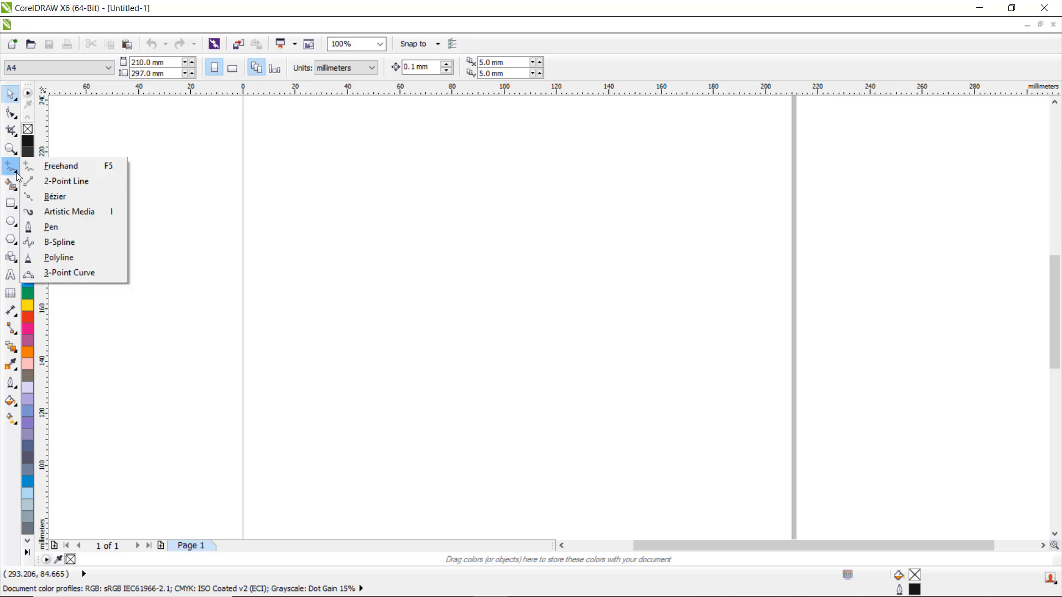
{"action": "left_click", "coordinate": [51, 227]}
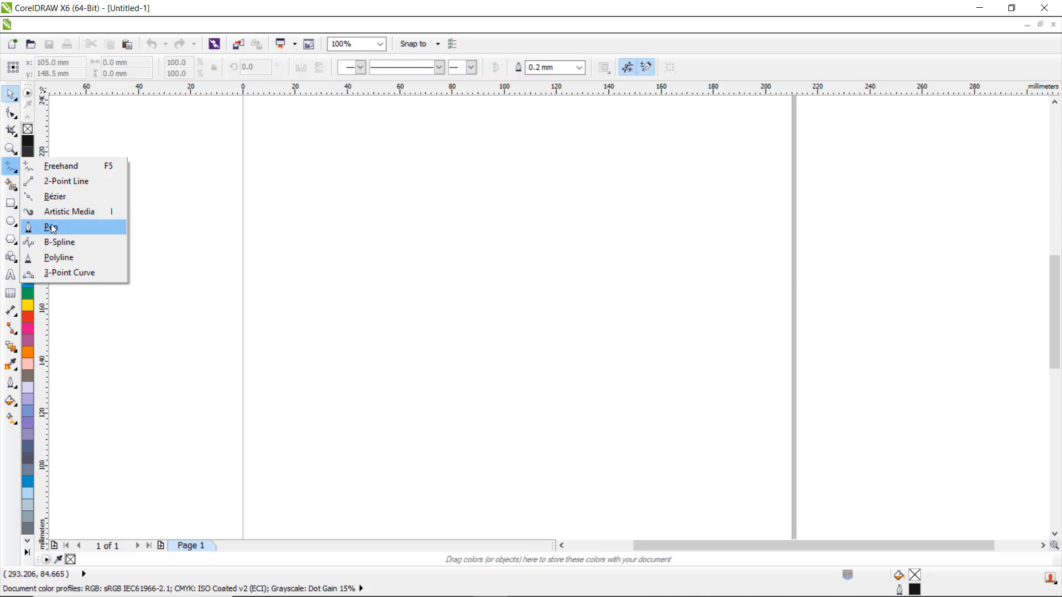
{"action": "left_click", "coordinate": [343, 279]}
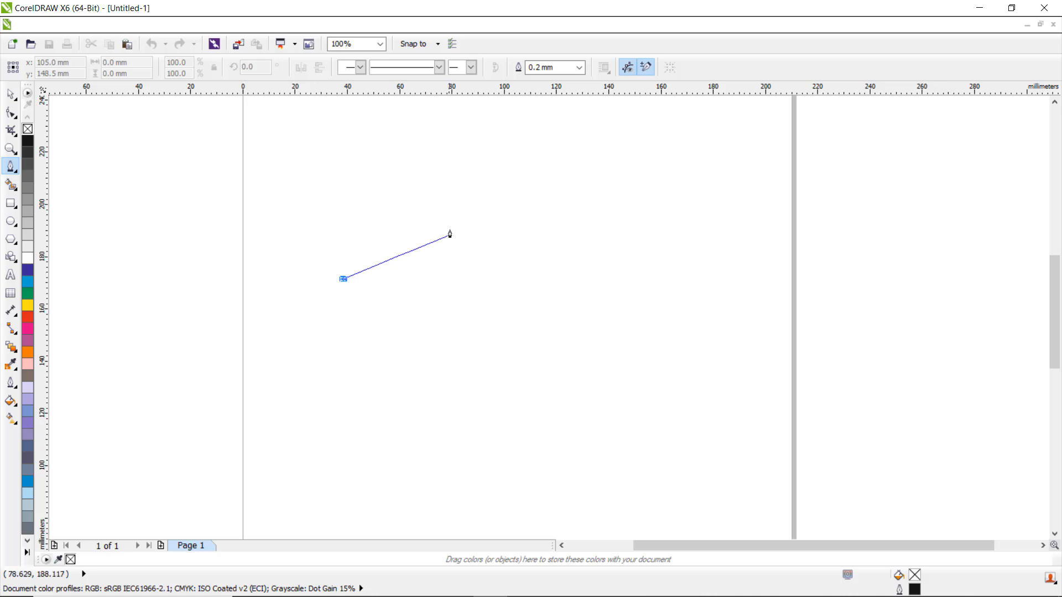
{"action": "left_click", "coordinate": [477, 220]}
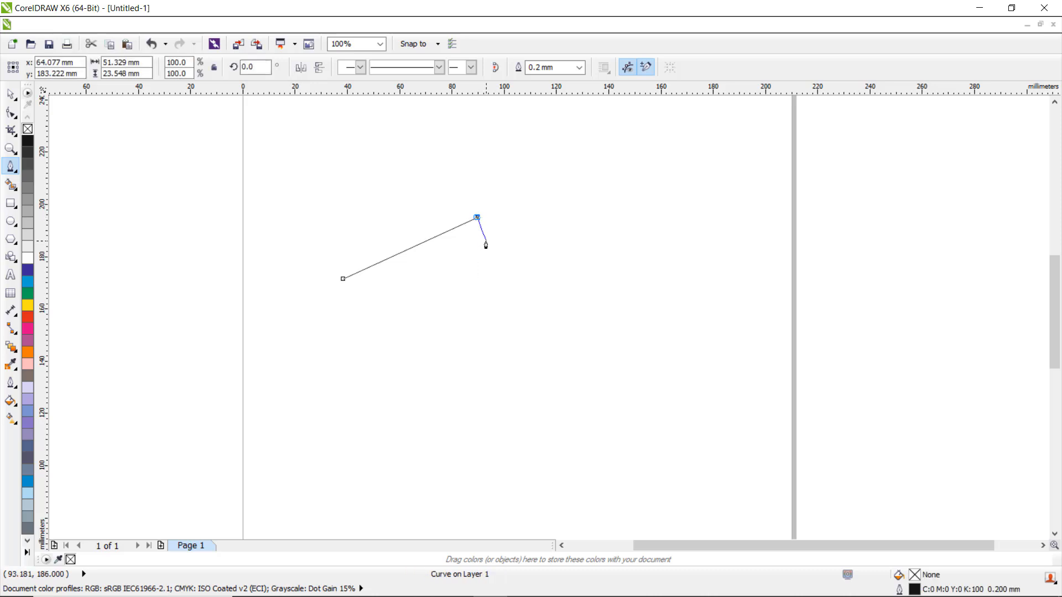
{"action": "left_click", "coordinate": [484, 244]}
{"action": "left_click", "coordinate": [483, 262]}
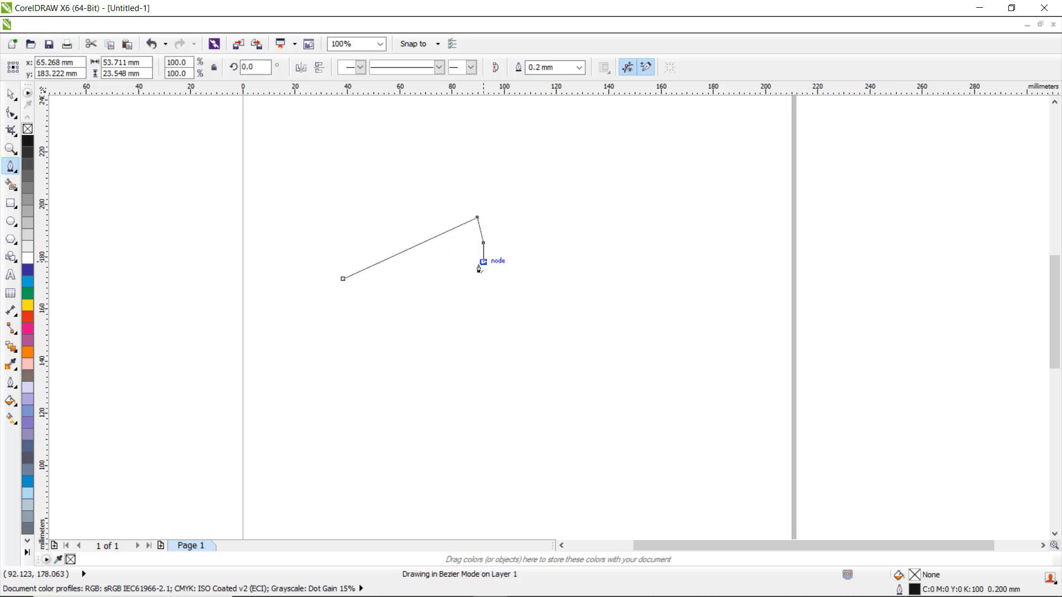
{"action": "left_click", "coordinate": [476, 279]}
{"action": "left_click", "coordinate": [465, 293]}
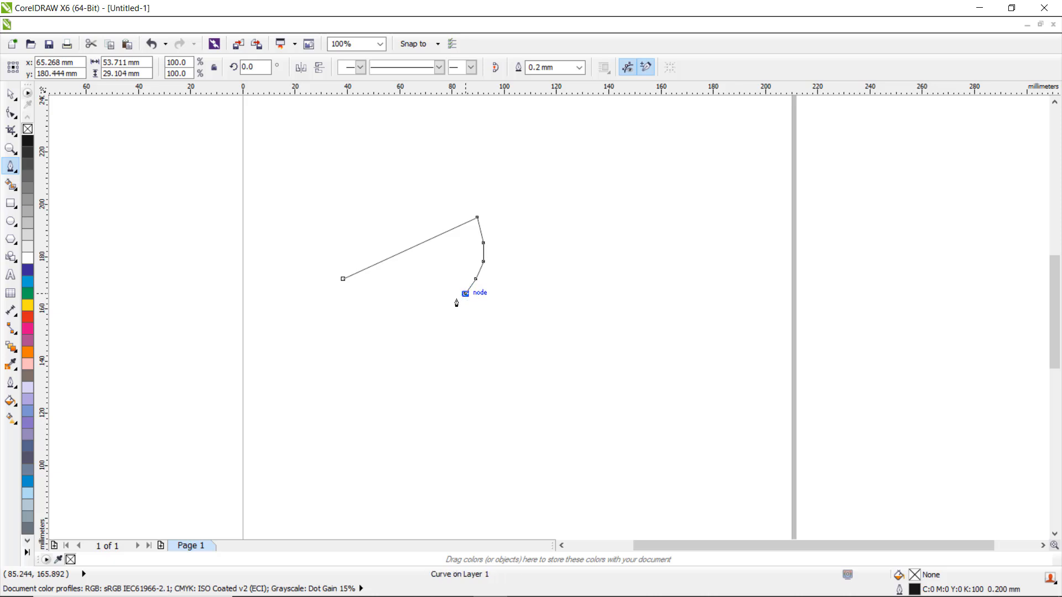
{"action": "left_click_drag", "start_coordinate": [451, 302], "coordinate": [434, 312]}
{"action": "left_click", "coordinate": [434, 302]}
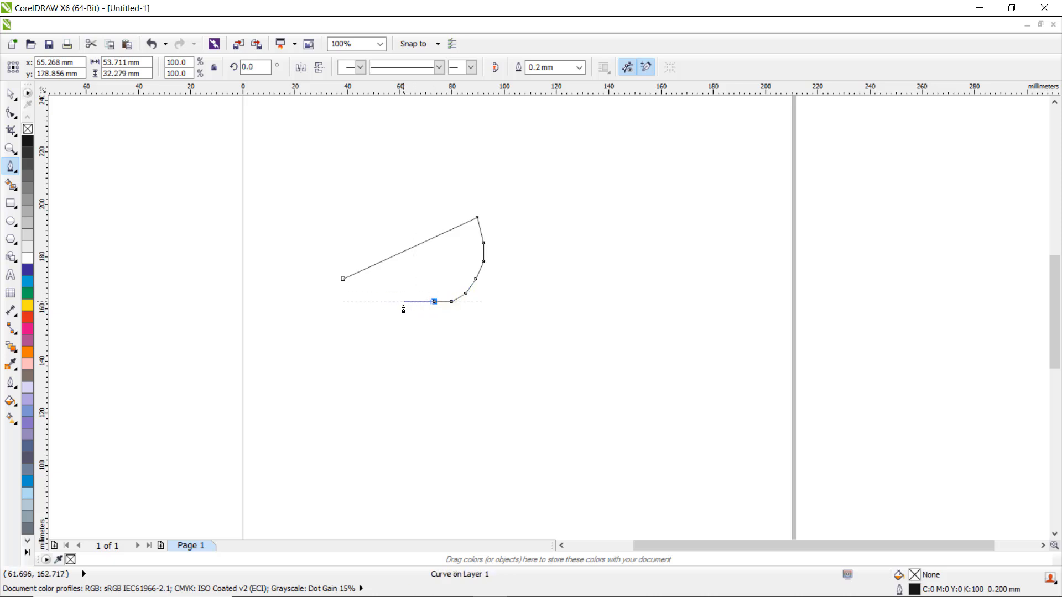
{"action": "left_click", "coordinate": [403, 302]}
{"action": "left_click", "coordinate": [378, 302]}
{"action": "left_click", "coordinate": [359, 294]}
{"action": "left_click", "coordinate": [343, 280]}
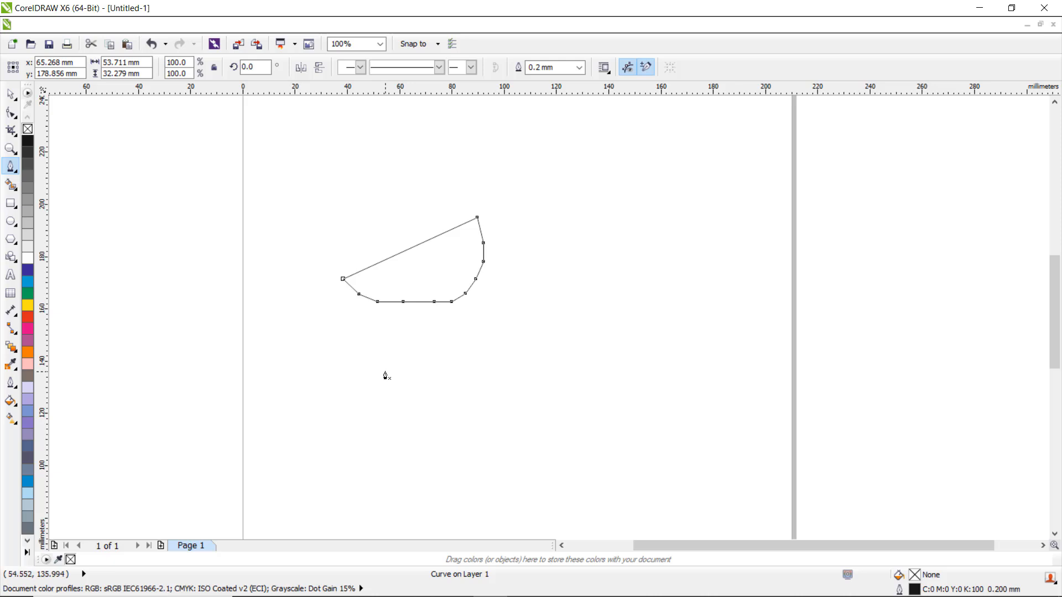
Step: With the Shape tool, select all nodes of the outline and convert its segments to curves
{"action": "left_click", "coordinate": [10, 115]}
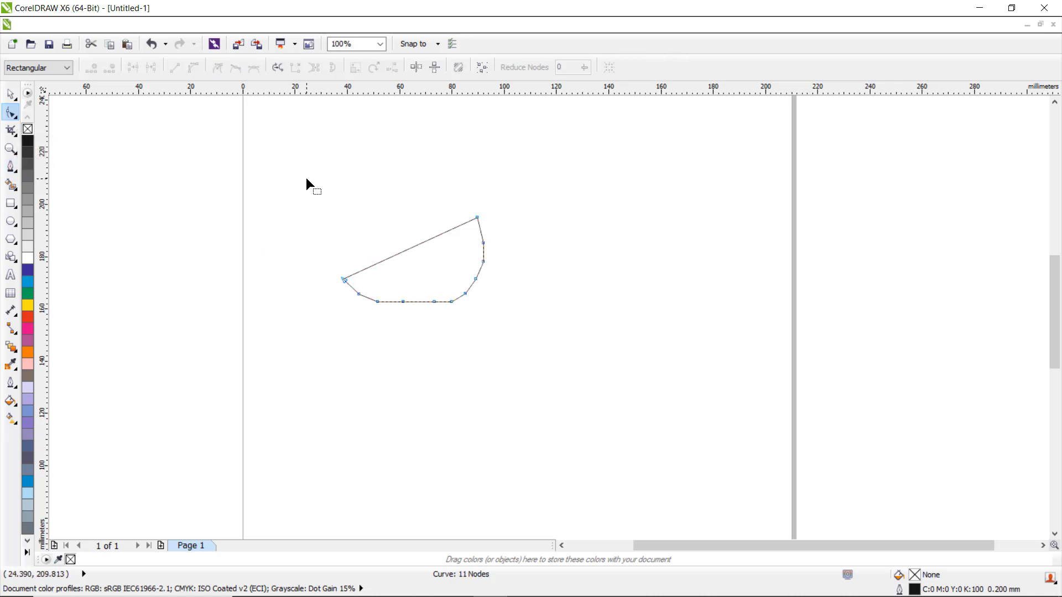
{"action": "left_click_drag", "start_coordinate": [306, 178], "coordinate": [515, 349]}
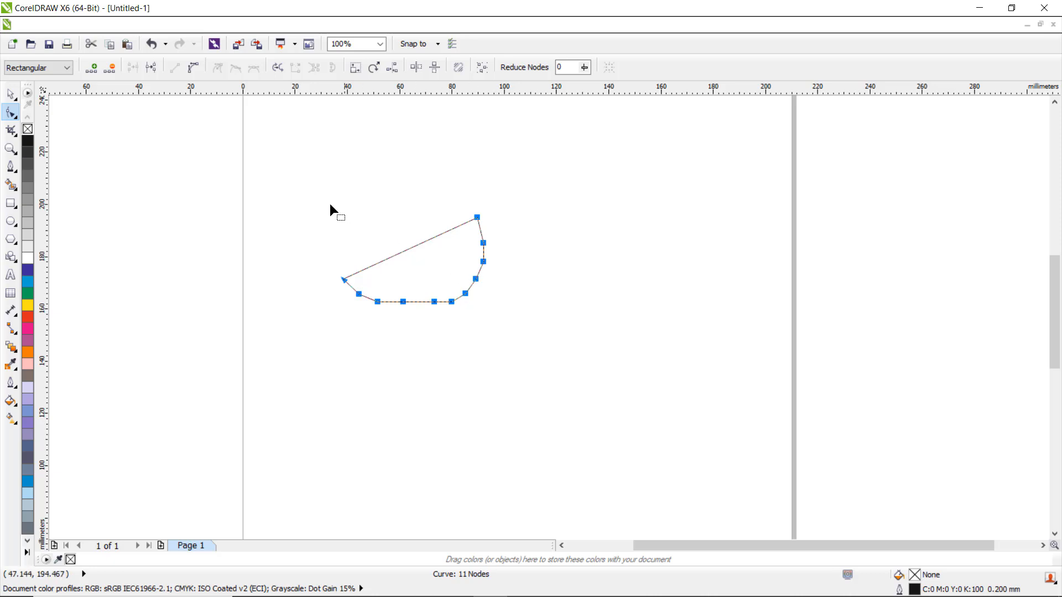
{"action": "right_click", "coordinate": [450, 303]}
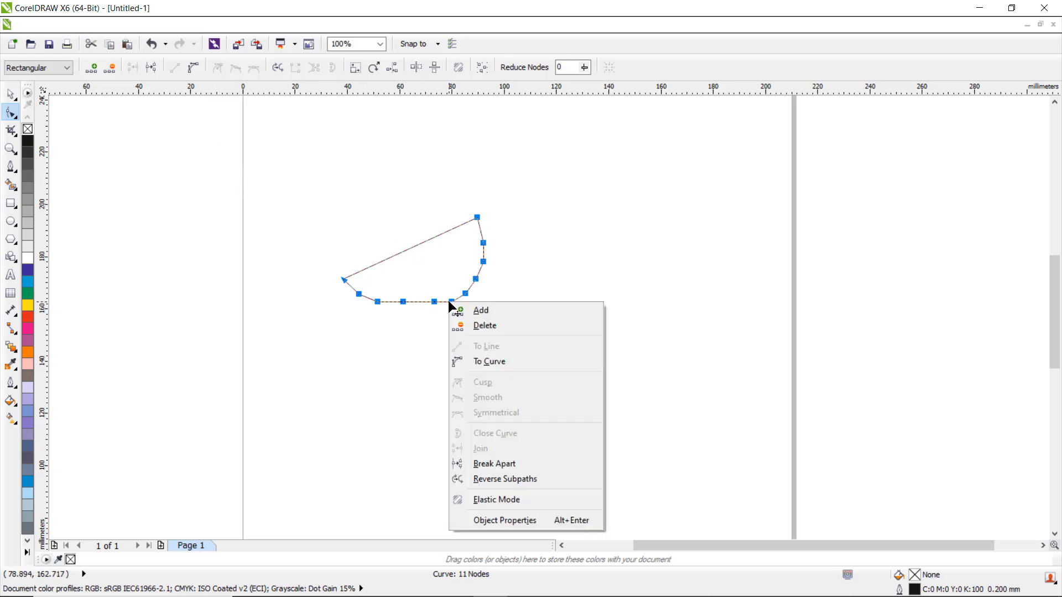
{"action": "left_click", "coordinate": [491, 362]}
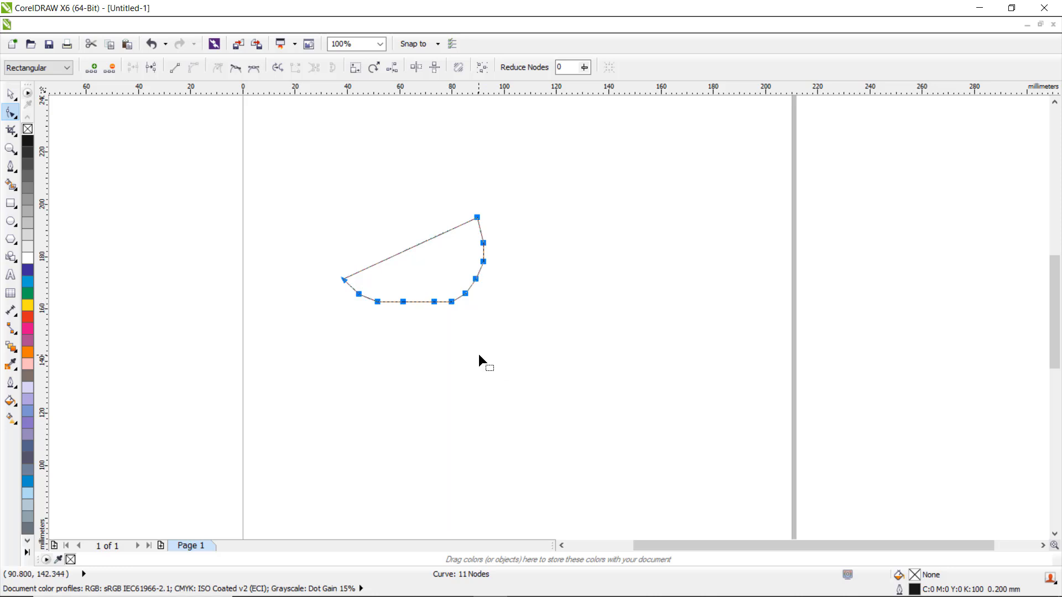
{"action": "left_click", "coordinate": [516, 323]}
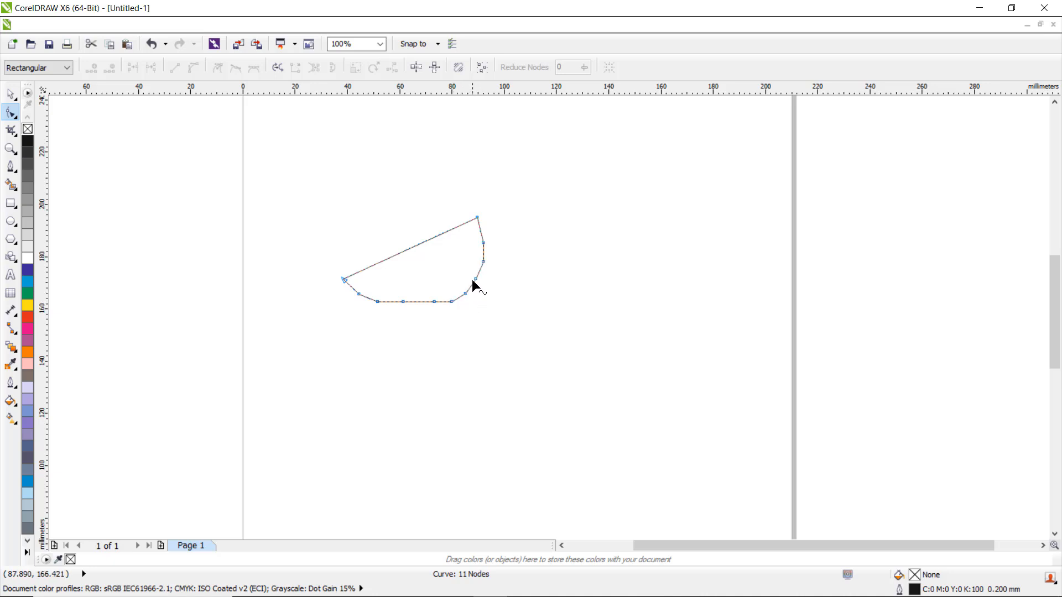
Step: Delete the intermediate bottom nodes so only the two corner nodes remain, forming a curved bottom edge
{"action": "left_click", "coordinate": [359, 295]}
{"action": "key", "text": "Delete"}
{"action": "left_click", "coordinate": [377, 302]}
{"action": "key", "text": "Delete"}
{"action": "left_click_drag", "start_coordinate": [388, 278], "coordinate": [491, 325]}
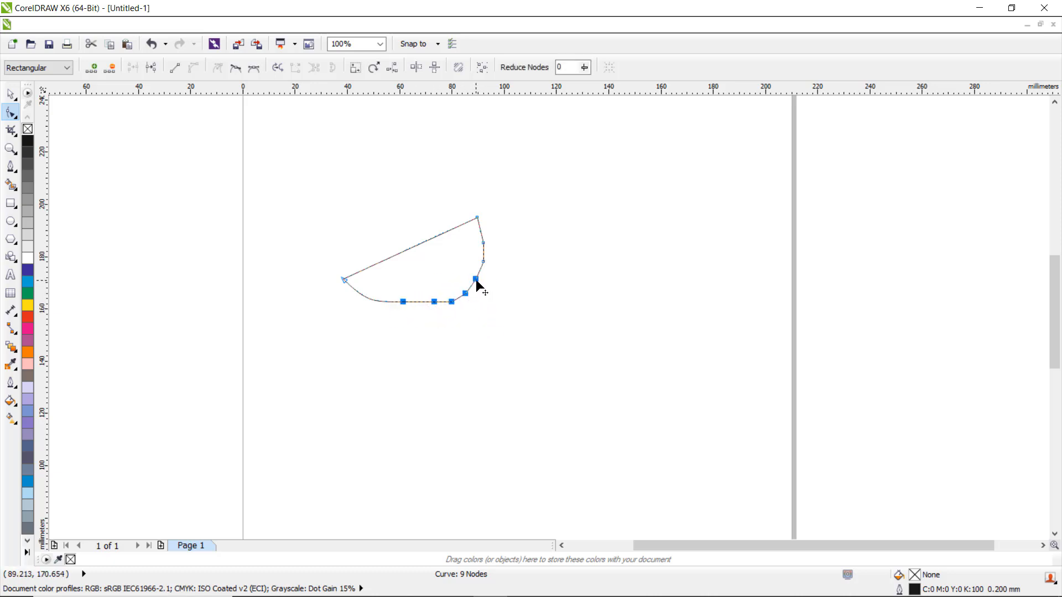
{"action": "key", "text": "Delete"}
{"action": "left_click_drag", "start_coordinate": [466, 241], "coordinate": [488, 269]}
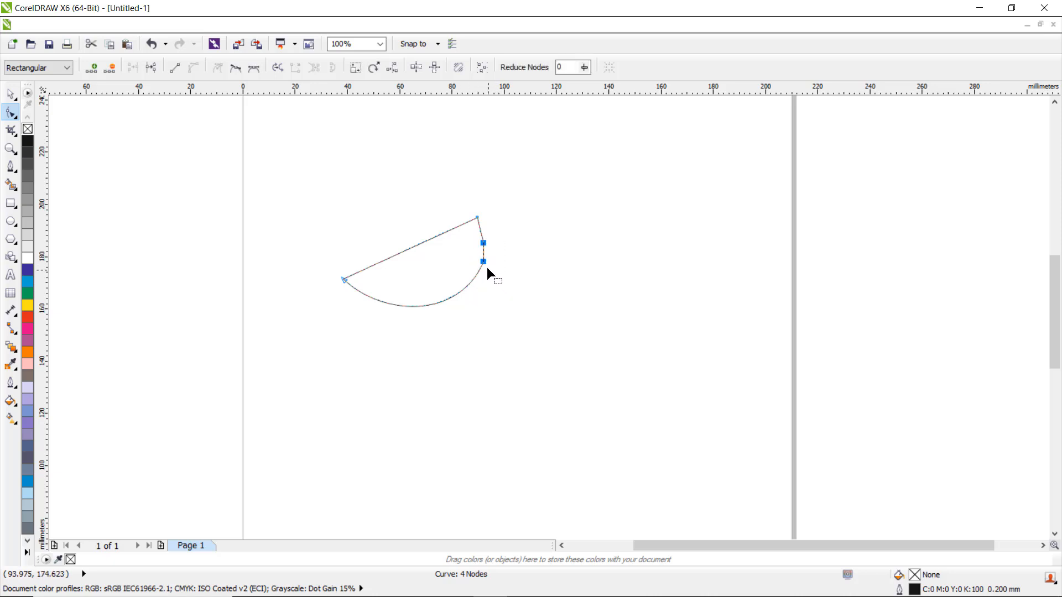
{"action": "key", "text": "Delete"}
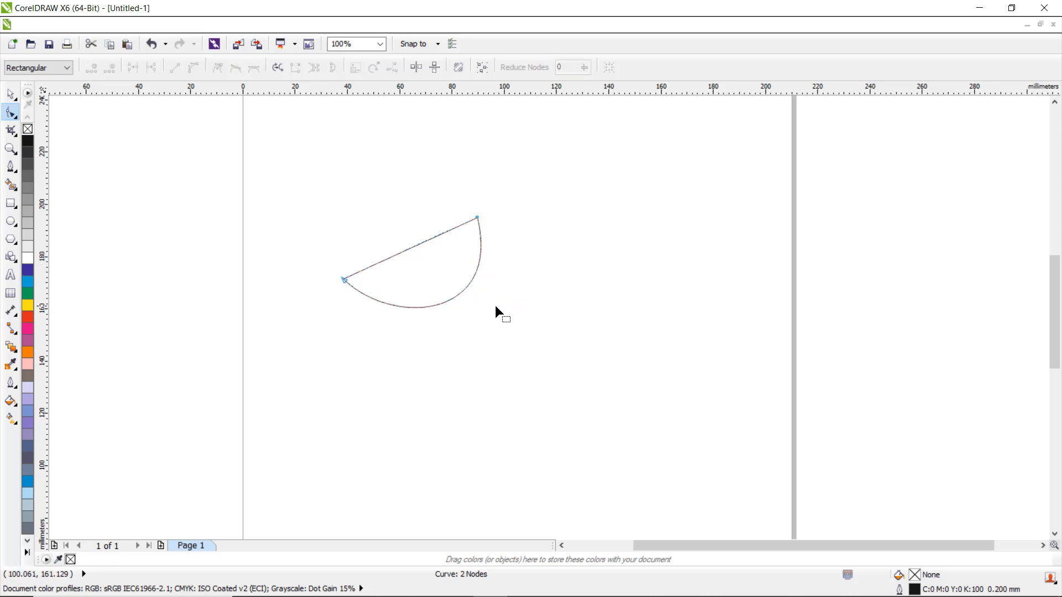
Step: Adjust the corner nodes' control handles to round the bottom curve, and fill the shape green
{"action": "left_click", "coordinate": [345, 281]}
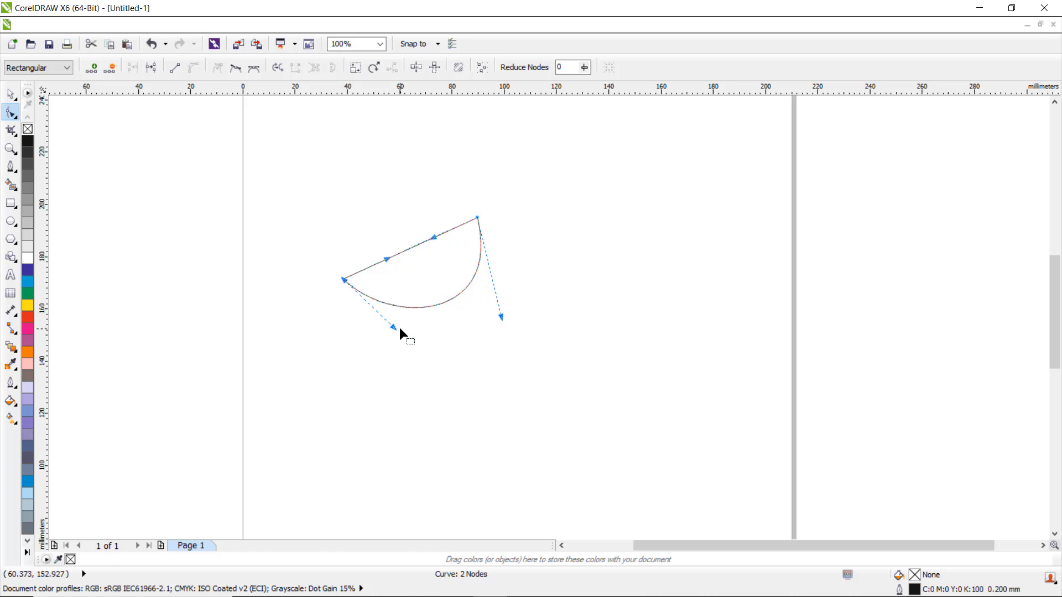
{"action": "left_click_drag", "start_coordinate": [394, 331], "coordinate": [388, 337]}
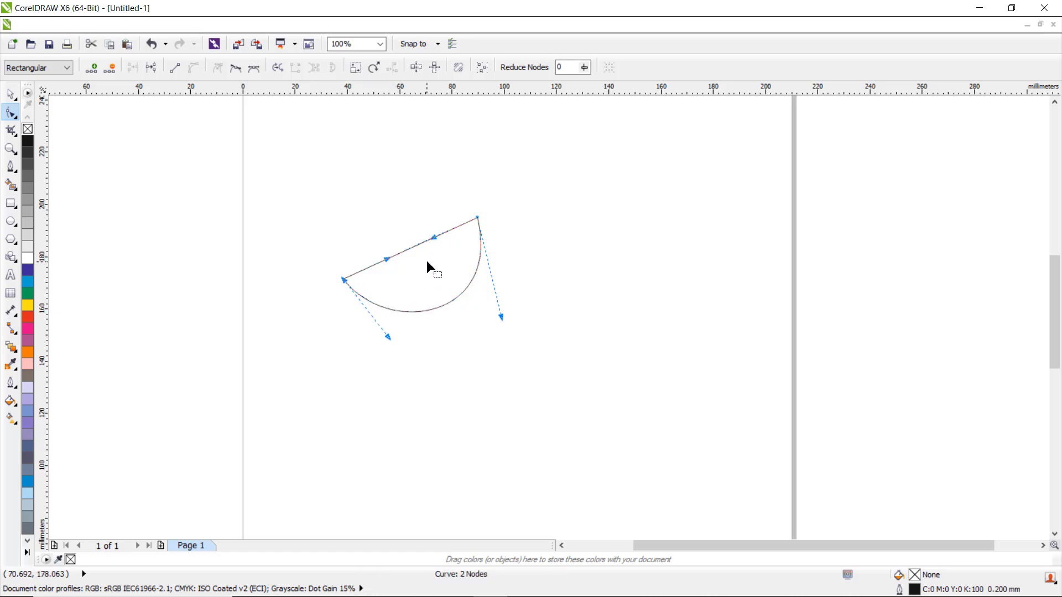
{"action": "scroll", "coordinate": [427, 261], "scroll_direction": "up", "scroll_amount": 1}
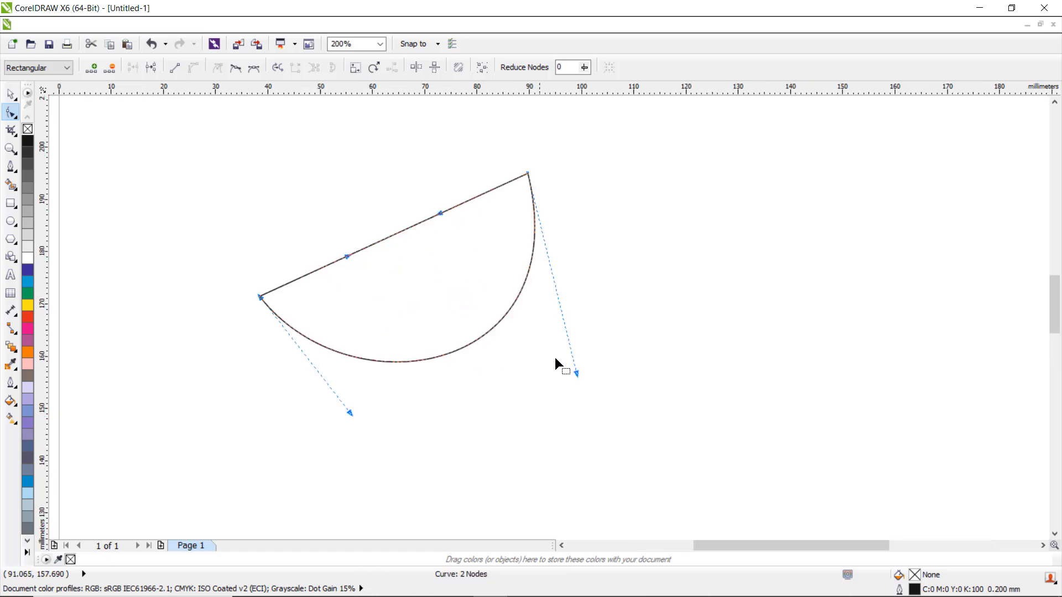
{"action": "left_click_drag", "start_coordinate": [577, 373], "coordinate": [554, 361]}
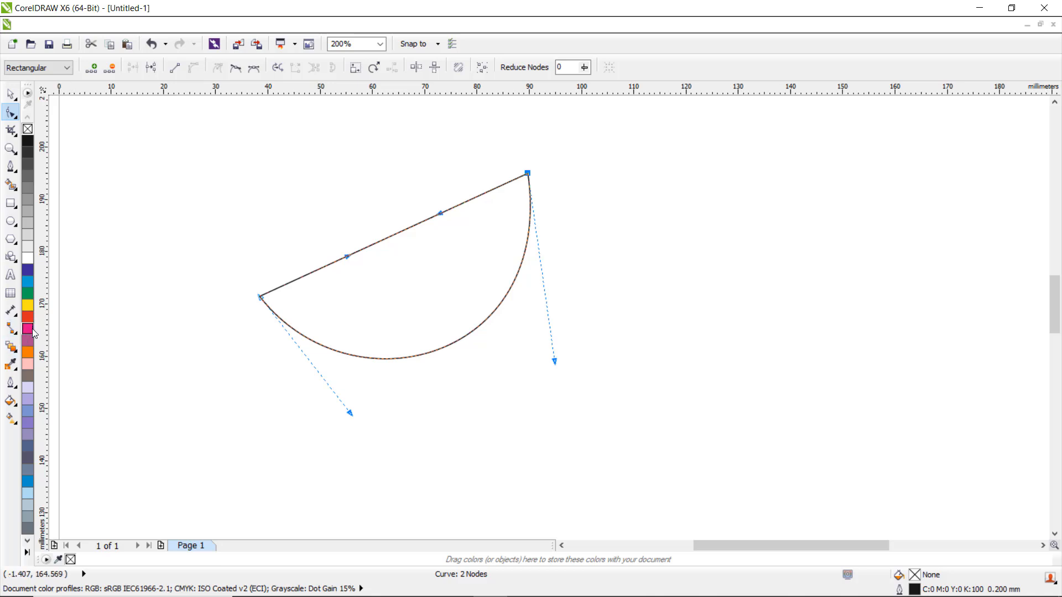
{"action": "left_click", "coordinate": [29, 297]}
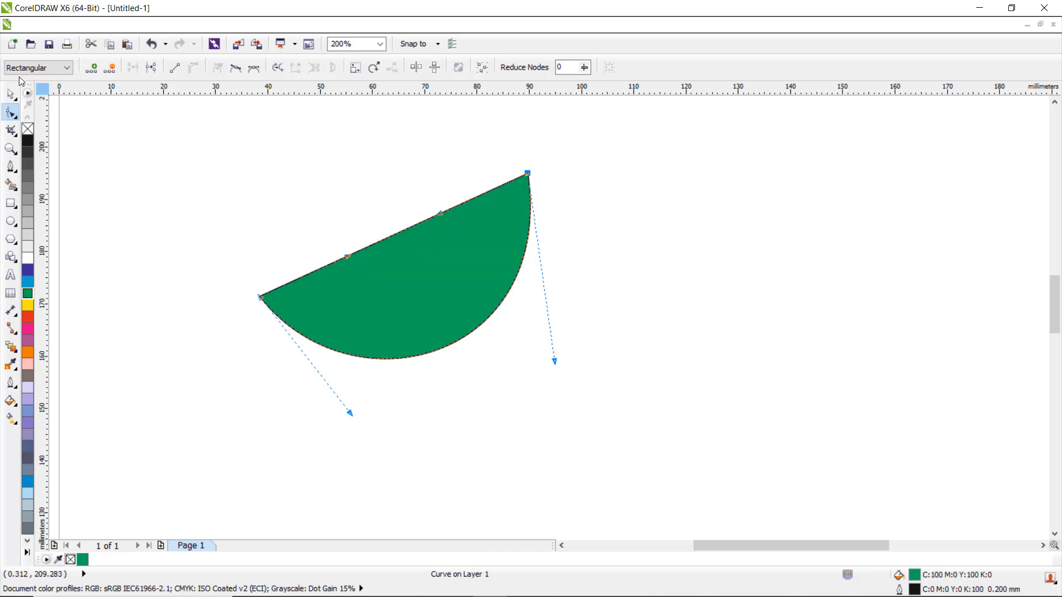
Step: Duplicate the wedge shape in place and fill the copy red
{"action": "left_click", "coordinate": [12, 97]}
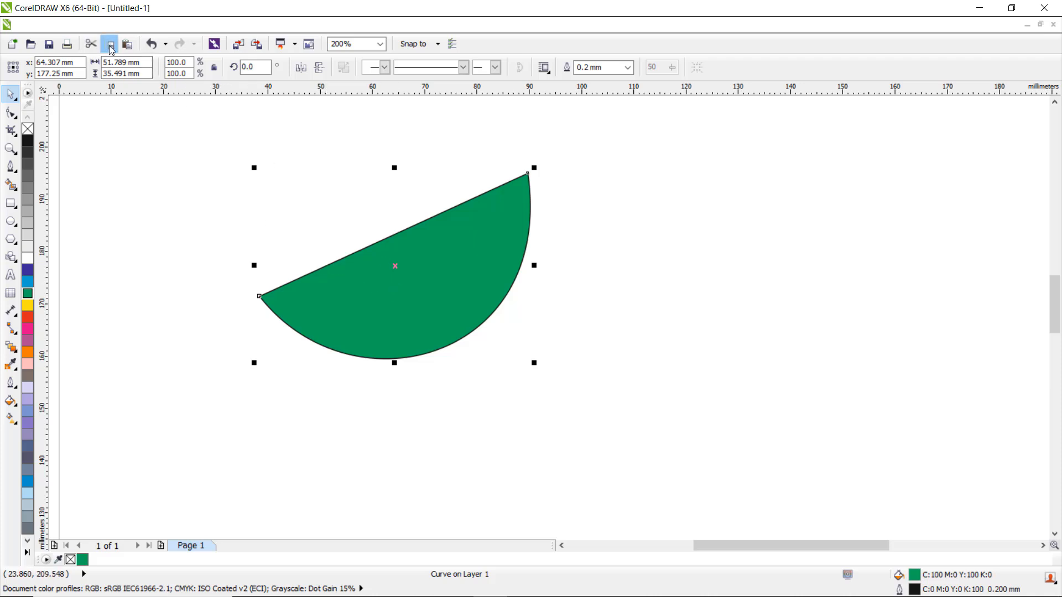
{"action": "left_click", "coordinate": [128, 46]}
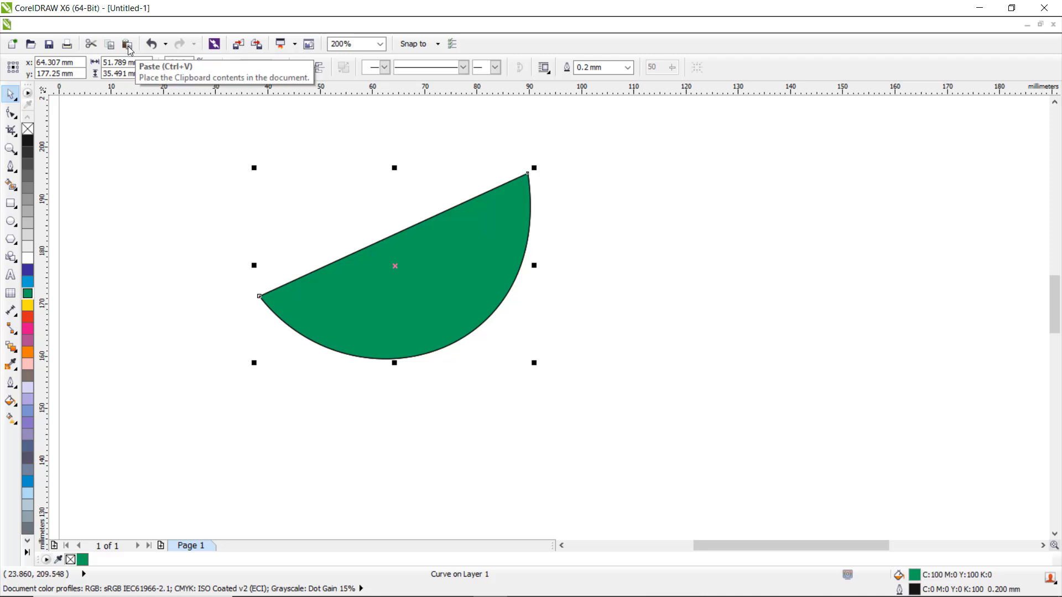
{"action": "left_click", "coordinate": [32, 324]}
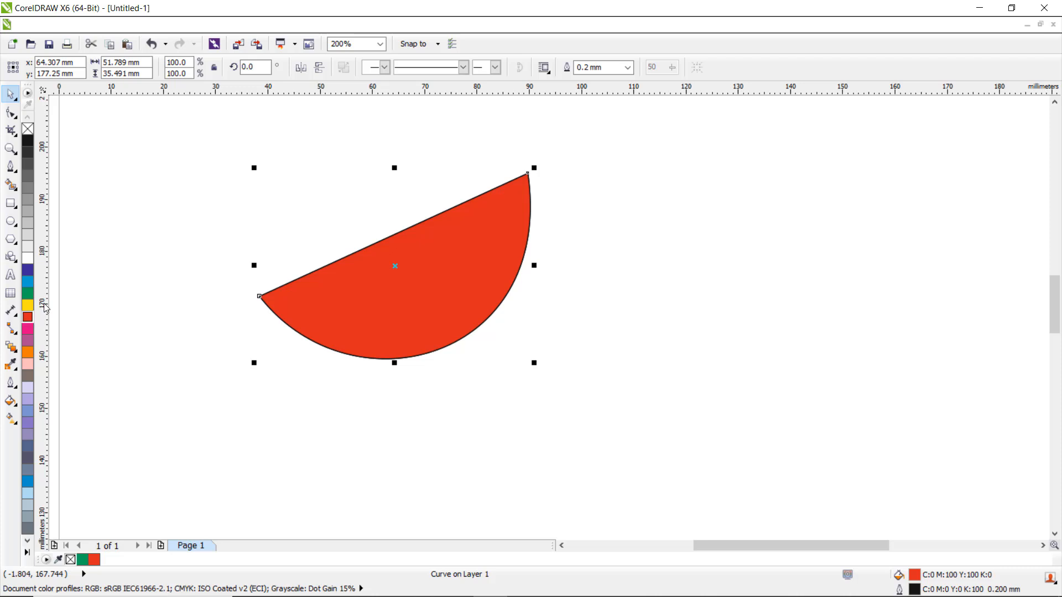
Step: Pull the red copy's control handles inward so a green rind band shows below its curved edge
{"action": "left_click", "coordinate": [12, 115]}
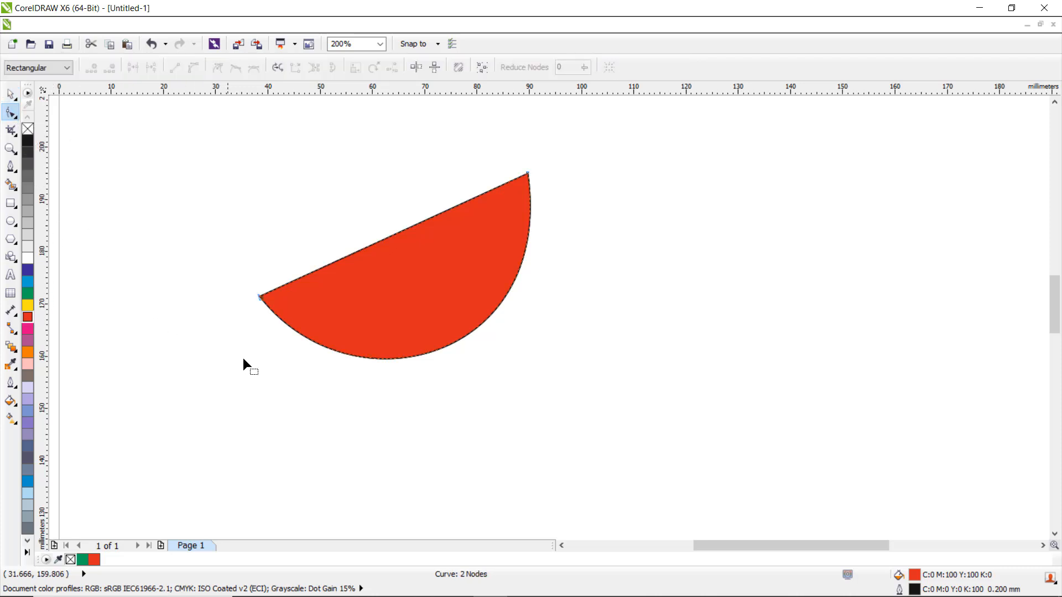
{"action": "left_click", "coordinate": [260, 297]}
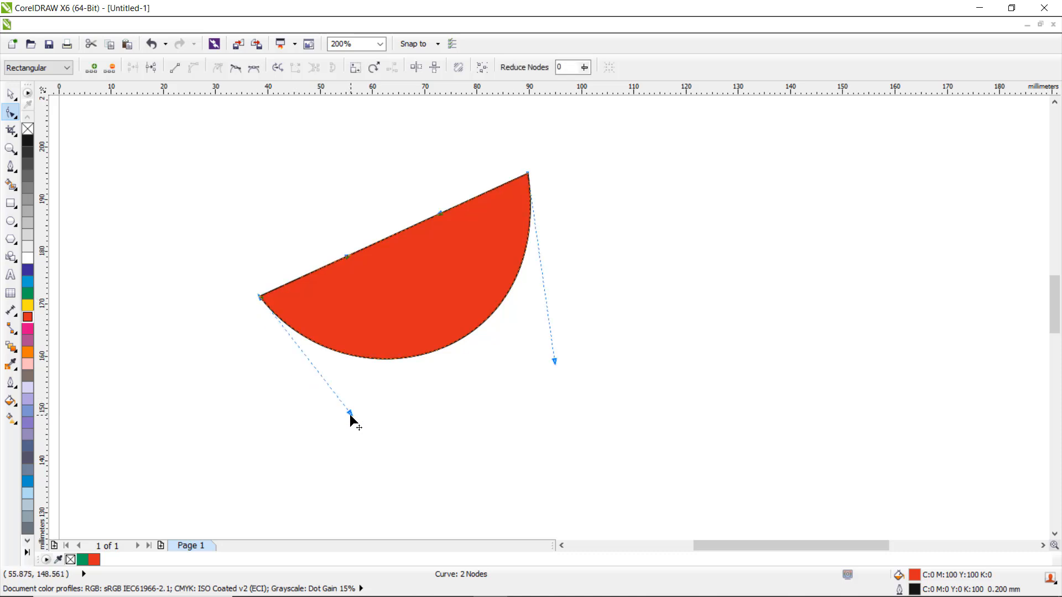
{"action": "left_click_drag", "start_coordinate": [350, 414], "coordinate": [372, 371]}
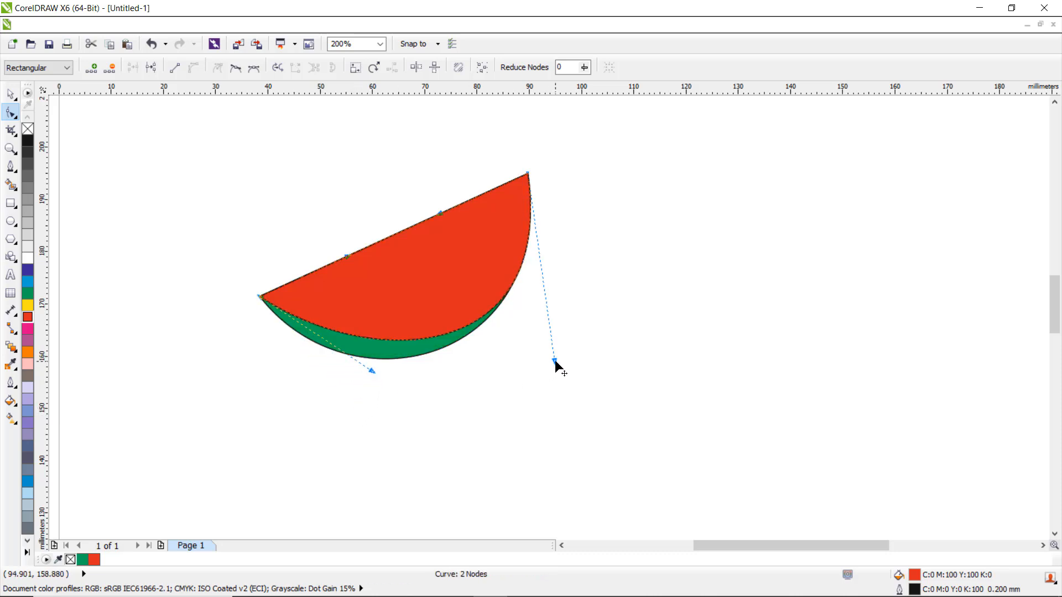
{"action": "left_click_drag", "start_coordinate": [554, 362], "coordinate": [498, 349]}
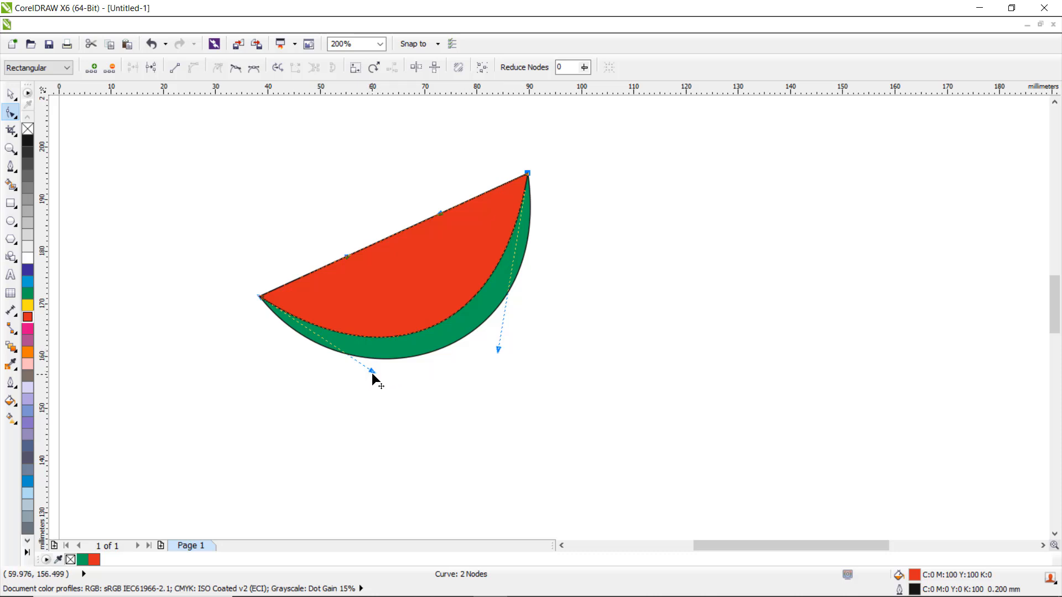
{"action": "left_click_drag", "start_coordinate": [373, 371], "coordinate": [385, 372]}
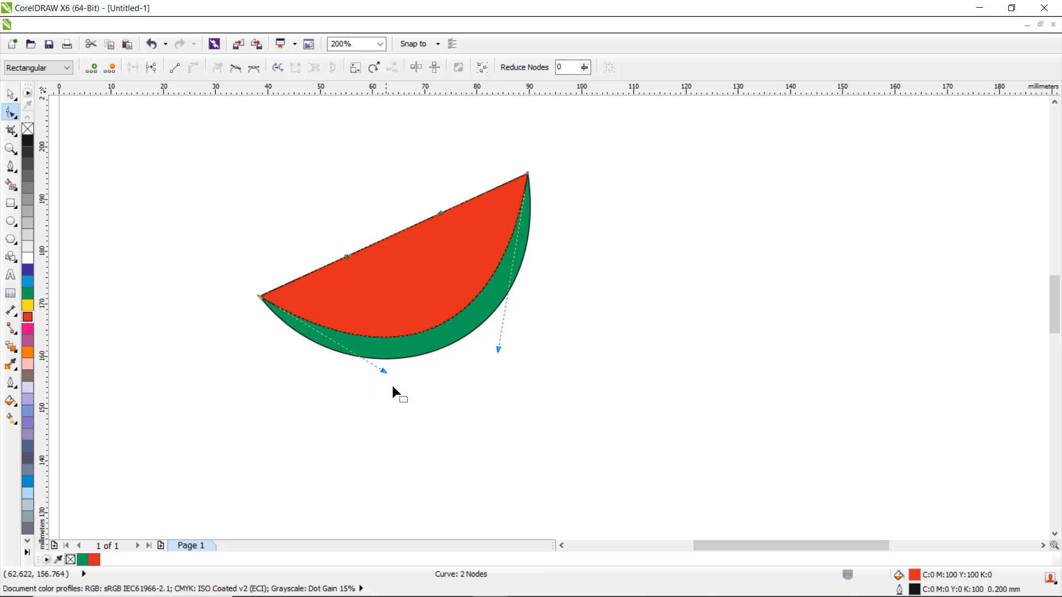
Step: Draw a small ellipse about 0.9 by 2.5 mm as a seed and fill it black
{"action": "left_click", "coordinate": [10, 222]}
{"action": "left_click_drag", "start_coordinate": [181, 314], "coordinate": [186, 325]}
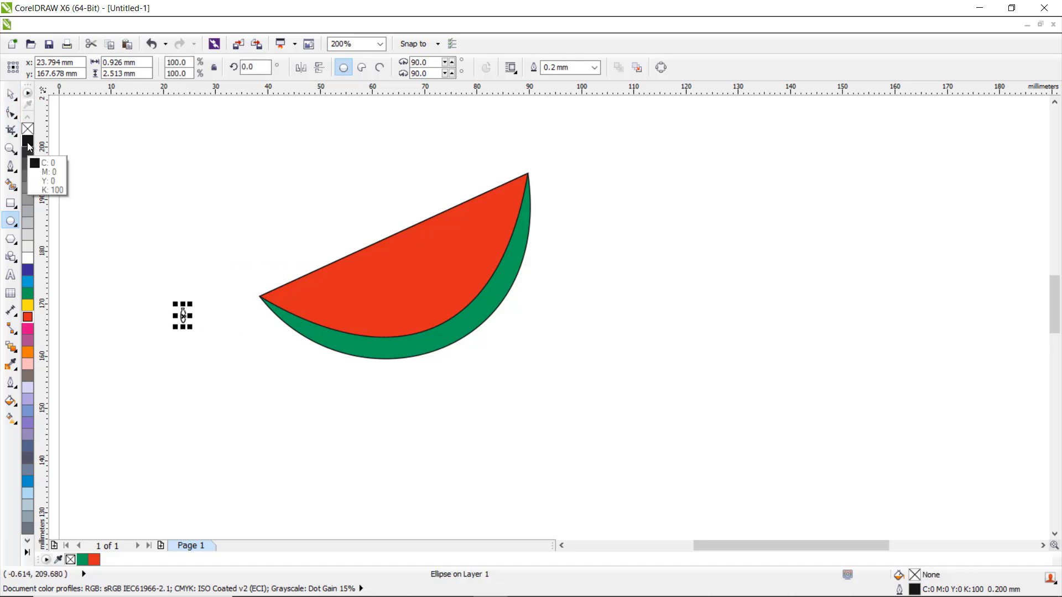
{"action": "scroll", "coordinate": [179, 315], "scroll_direction": "up", "scroll_amount": 1}
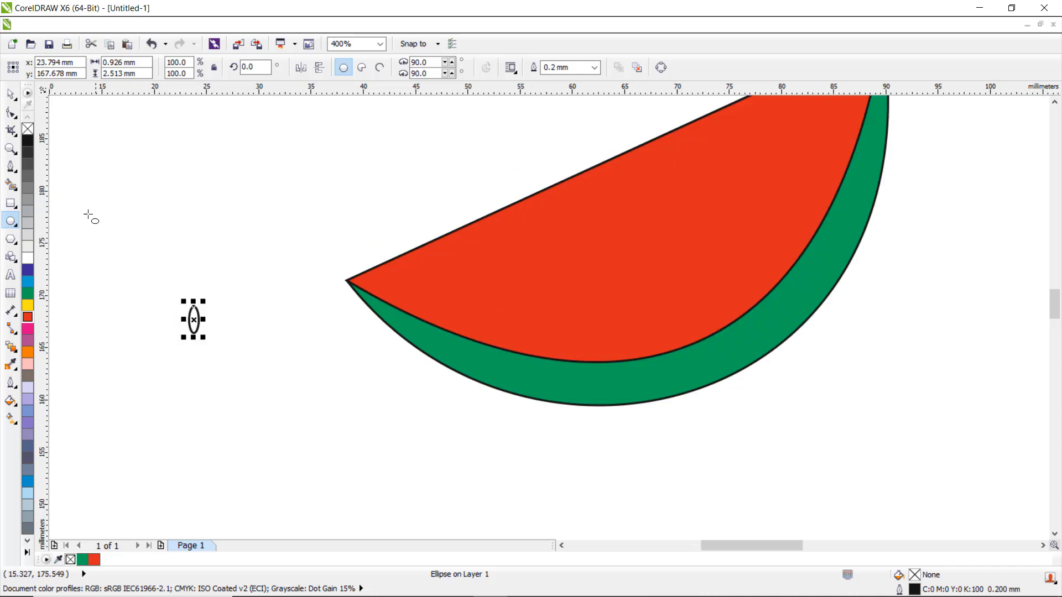
{"action": "left_click", "coordinate": [27, 140]}
{"action": "scroll", "coordinate": [183, 257], "scroll_direction": "down", "scroll_amount": 1}
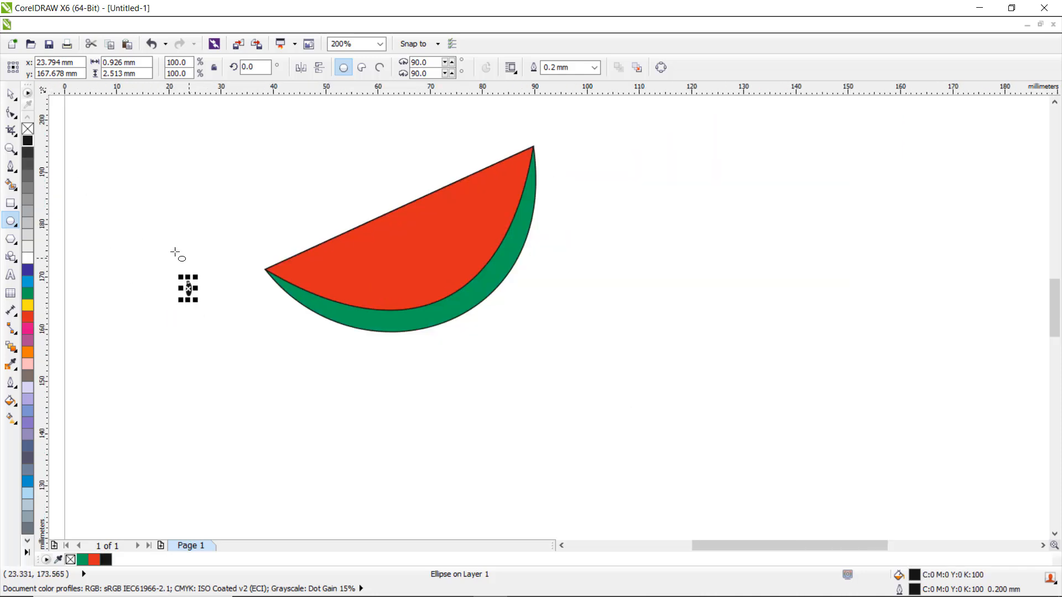
Step: Move the seed onto the red flesh near the slice's left tip and rotate it about 17°
{"action": "left_click", "coordinate": [12, 96]}
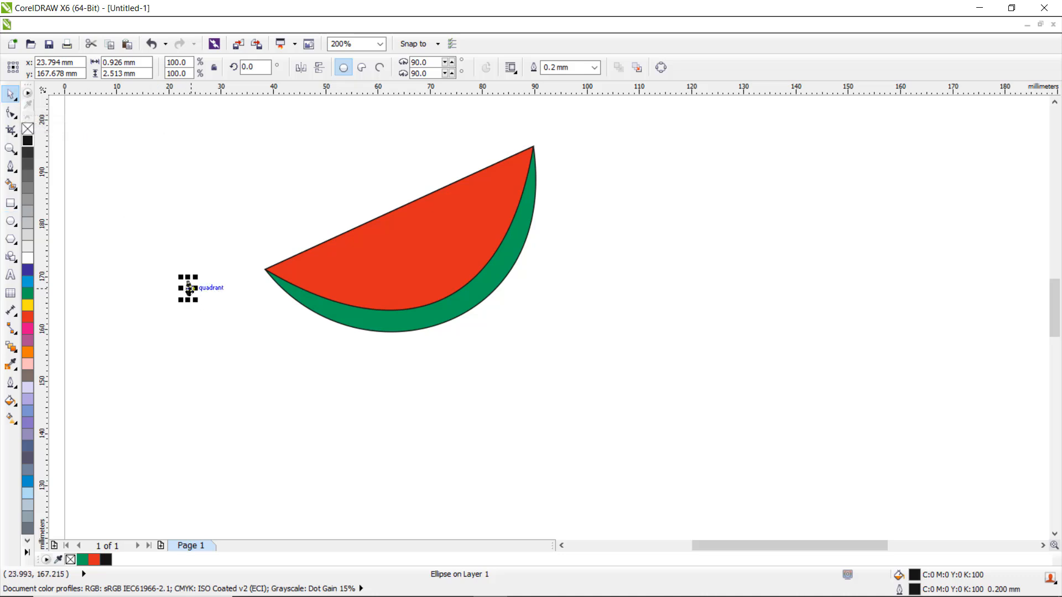
{"action": "left_click_drag", "start_coordinate": [197, 291], "coordinate": [326, 281]}
{"action": "left_click", "coordinate": [316, 272]}
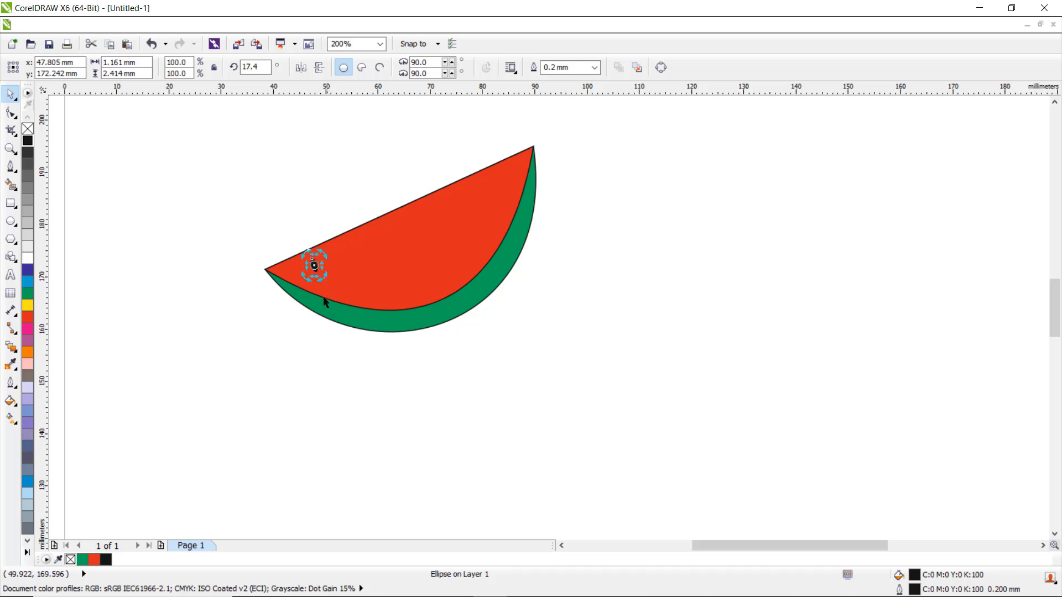
{"action": "left_click", "coordinate": [311, 266]}
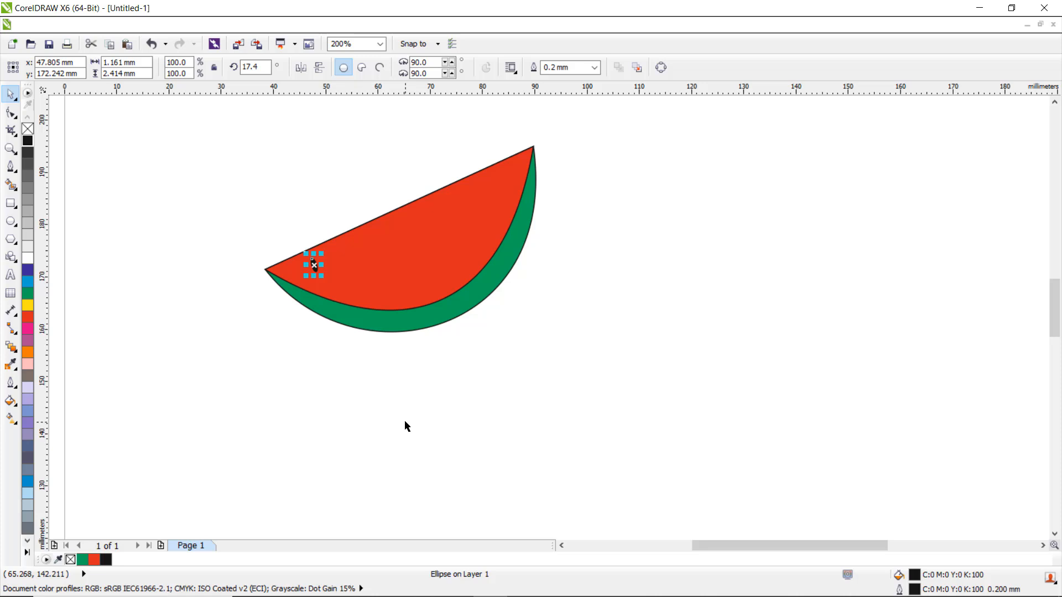
Step: Duplicate the black seed and place two copies across the middle of the red flesh
{"action": "left_click_drag", "start_coordinate": [314, 266], "coordinate": [360, 245]}
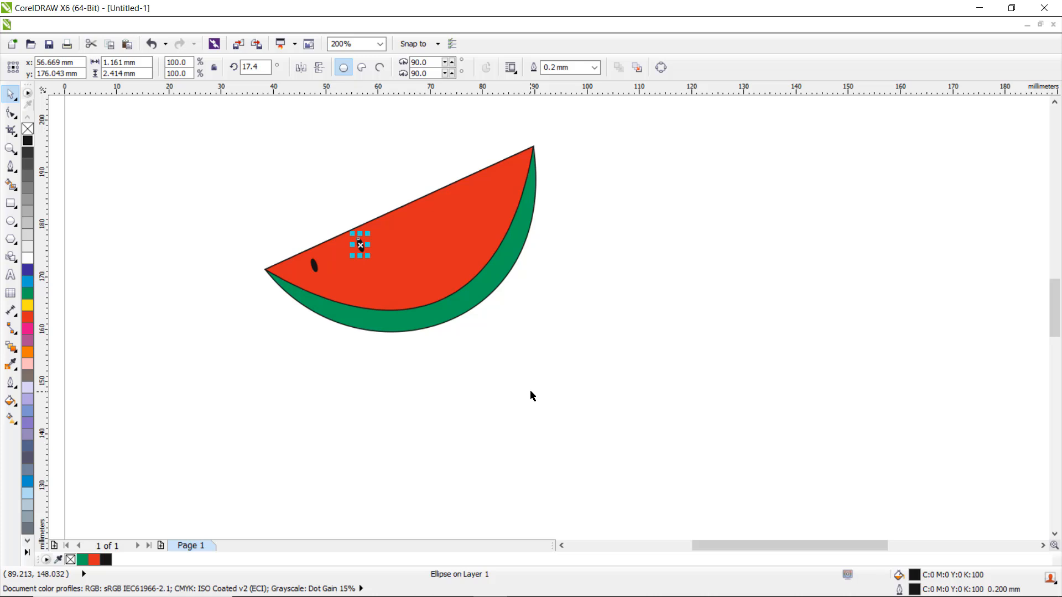
{"action": "key", "text": "ctrl+d"}
{"action": "left_click_drag", "start_coordinate": [388, 219], "coordinate": [385, 286]}
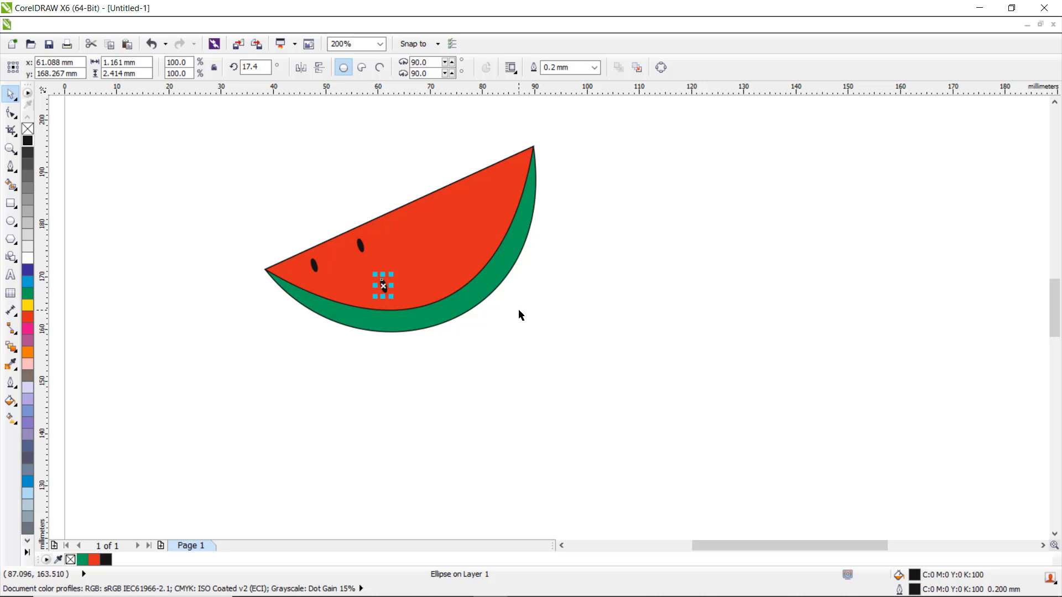
{"action": "key", "text": "ctrl+d"}
{"action": "left_click_drag", "start_coordinate": [409, 321], "coordinate": [416, 232]}
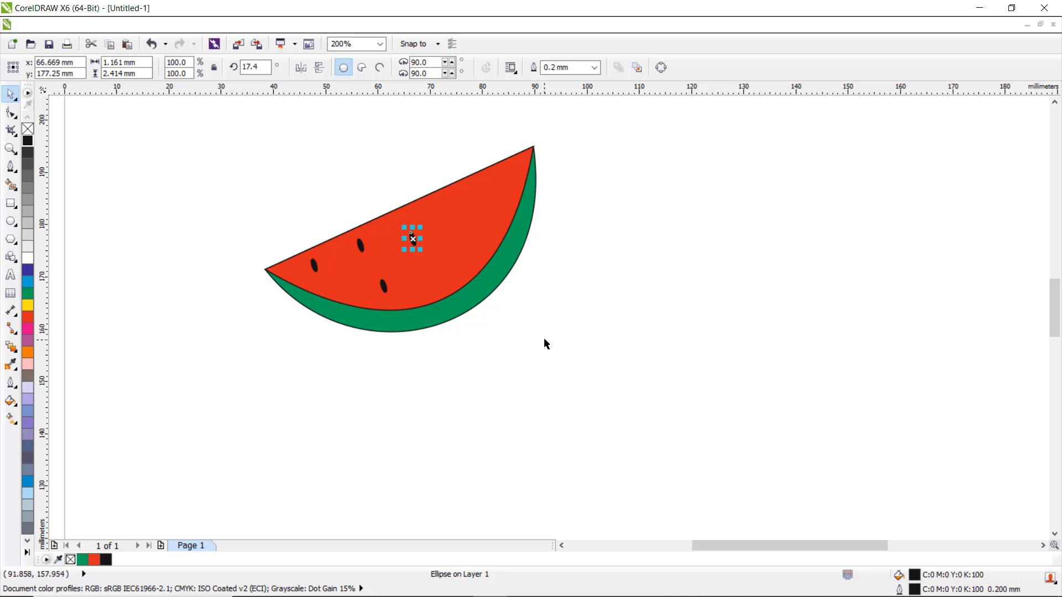
{"action": "key", "text": "ctrl+d"}
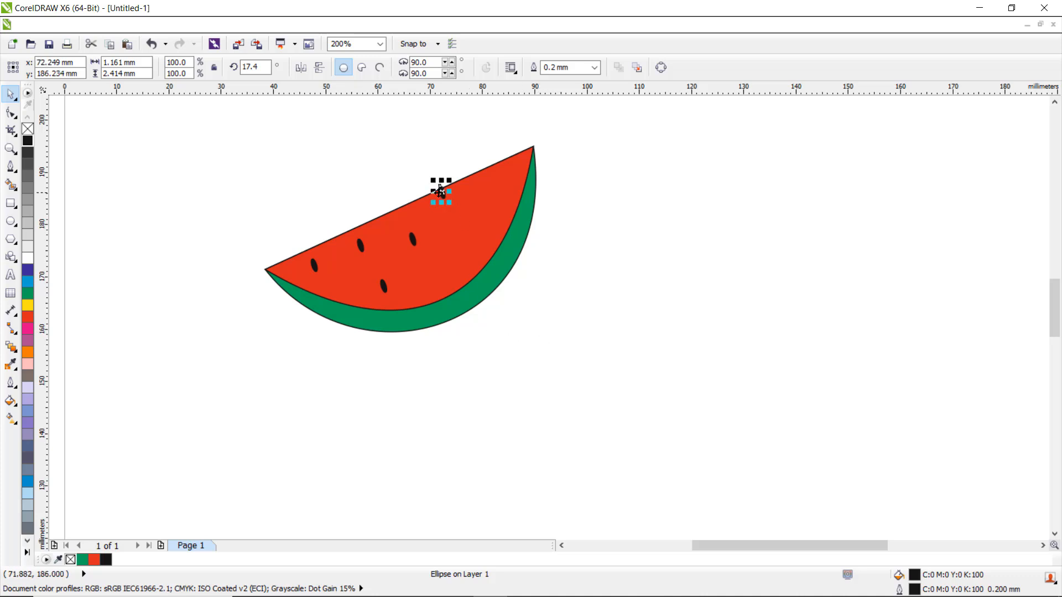
Step: Duplicate more seeds and scatter them toward the slice's right tip, making seven seeds in total
{"action": "left_click_drag", "start_coordinate": [439, 191], "coordinate": [448, 213]}
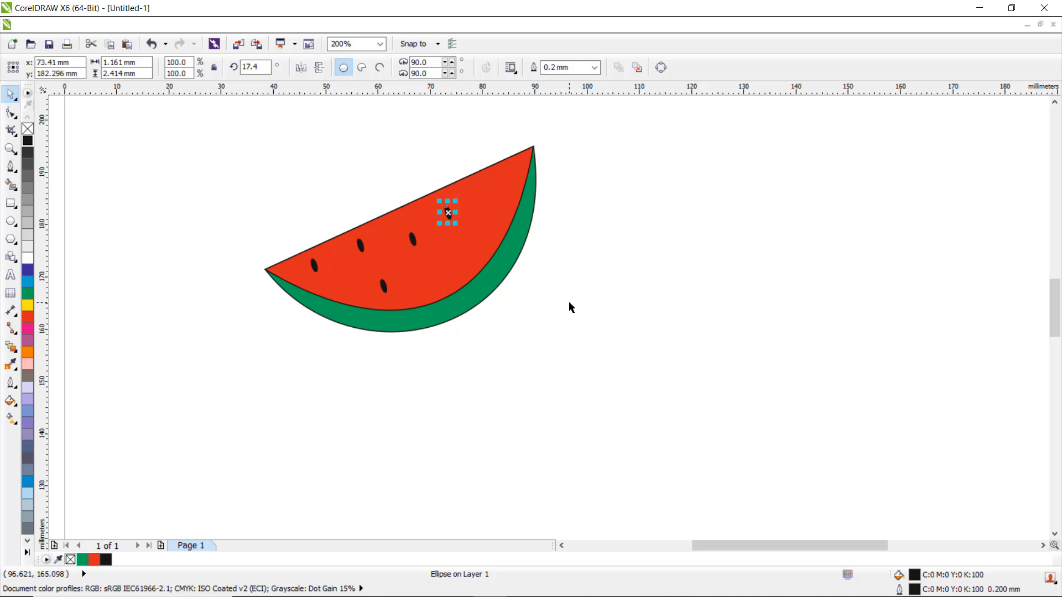
{"action": "key", "text": "ctrl+d"}
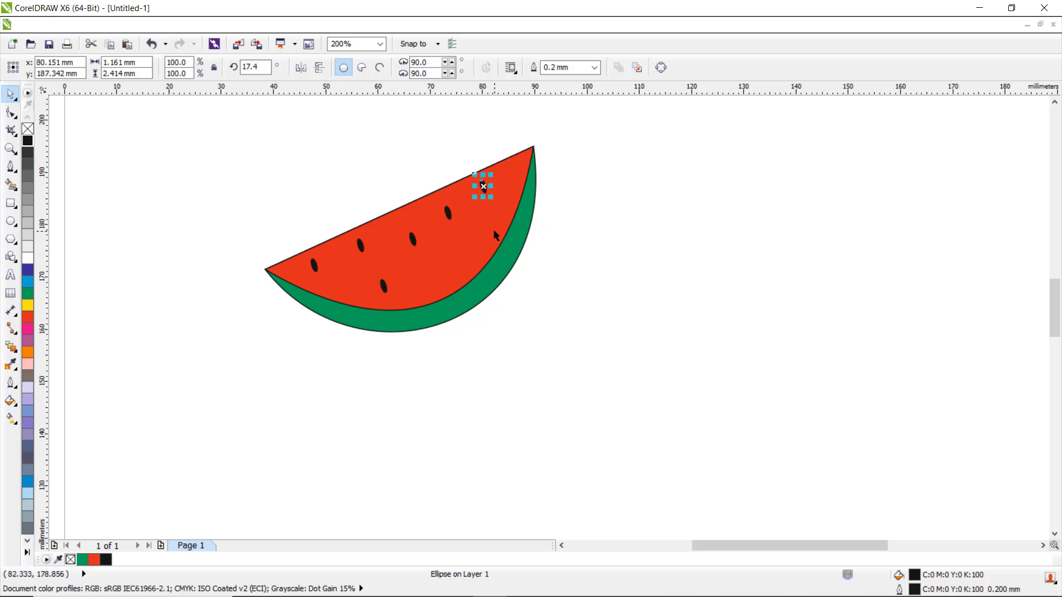
{"action": "key", "text": "ctrl+d"}
{"action": "left_click_drag", "start_coordinate": [517, 161], "coordinate": [445, 273]}
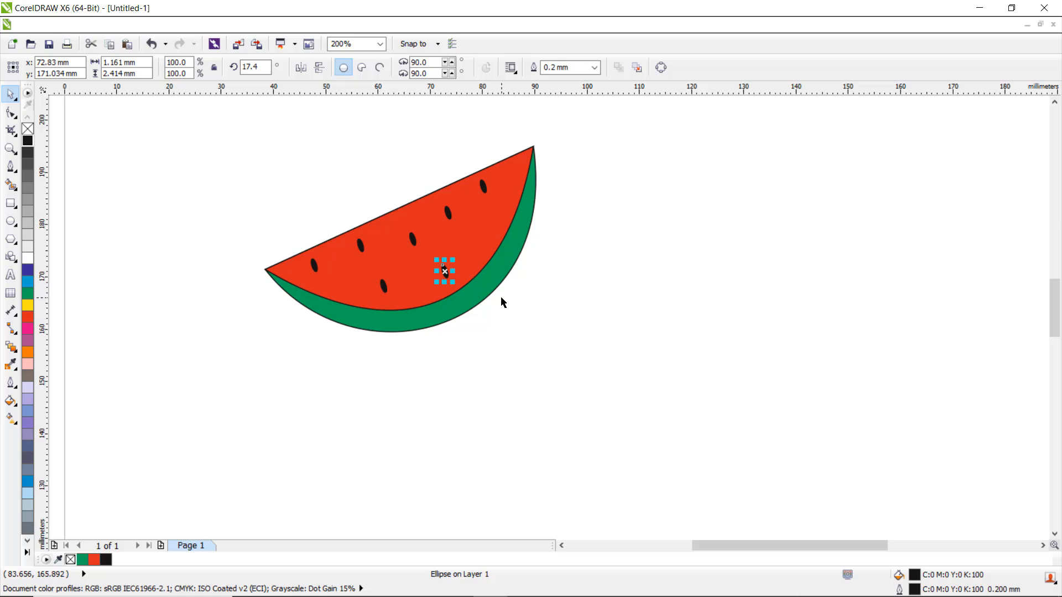
{"action": "key", "text": "ctrl+d"}
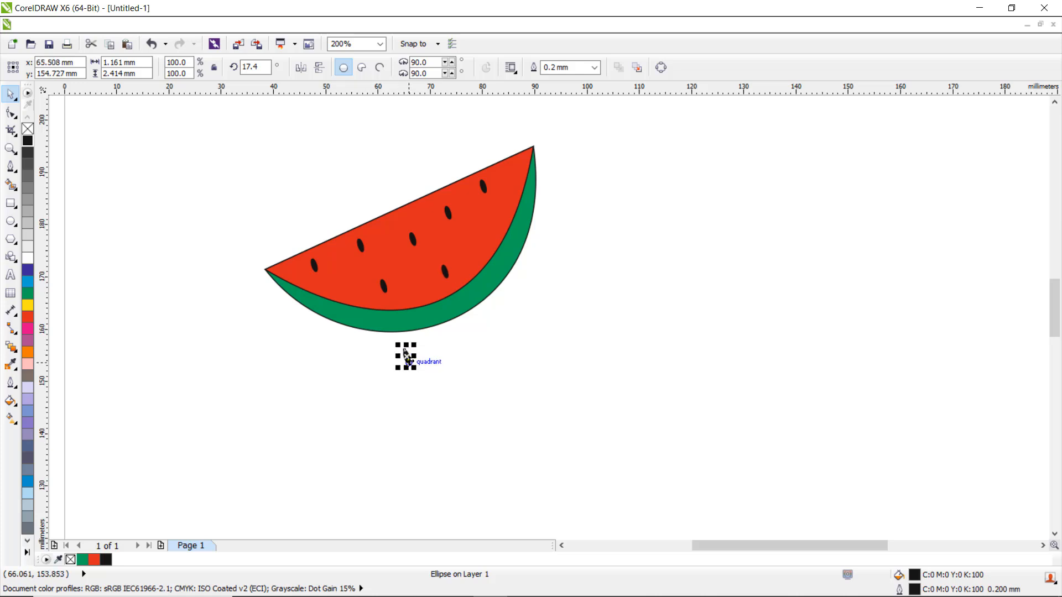
{"action": "left_click_drag", "start_coordinate": [408, 360], "coordinate": [479, 243]}
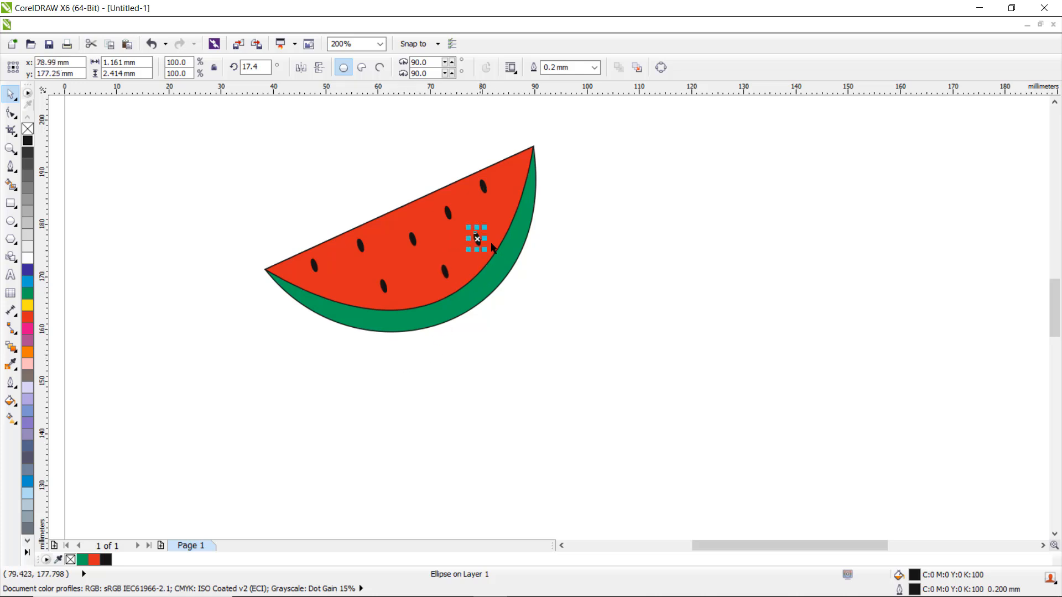
{"action": "left_click", "coordinate": [590, 294]}
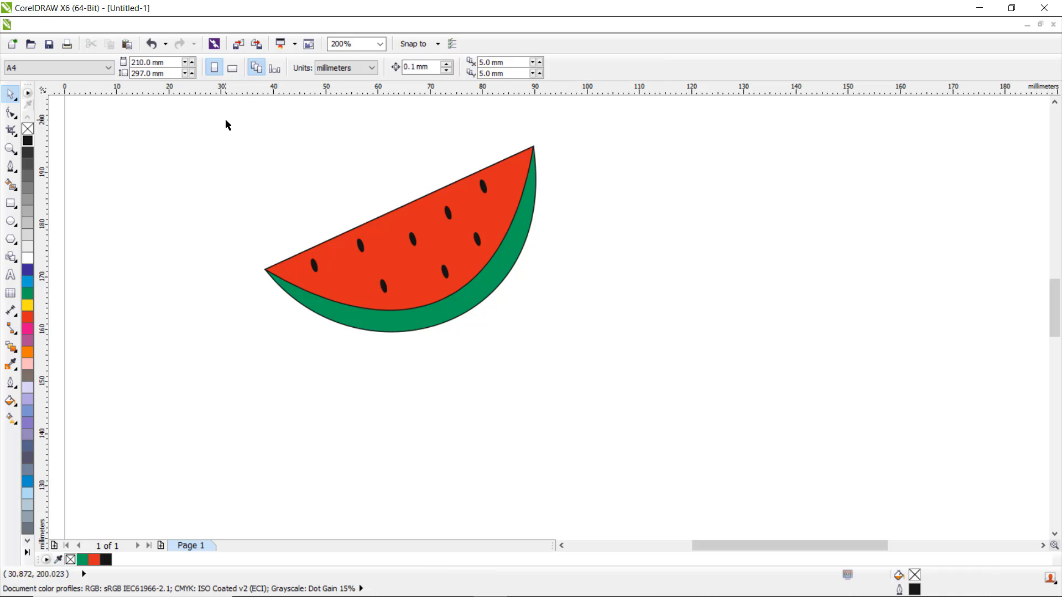
Step: Remove the outline from the green rind shape
{"action": "left_click_drag", "start_coordinate": [210, 117], "coordinate": [481, 260]}
{"action": "left_click", "coordinate": [462, 316]}
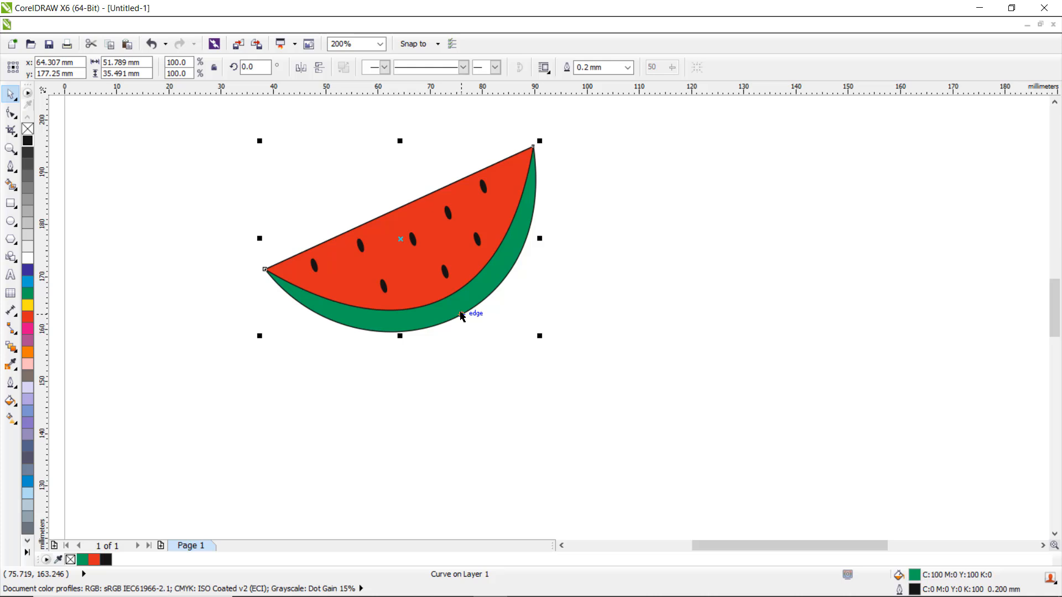
{"action": "left_click", "coordinate": [629, 68]}
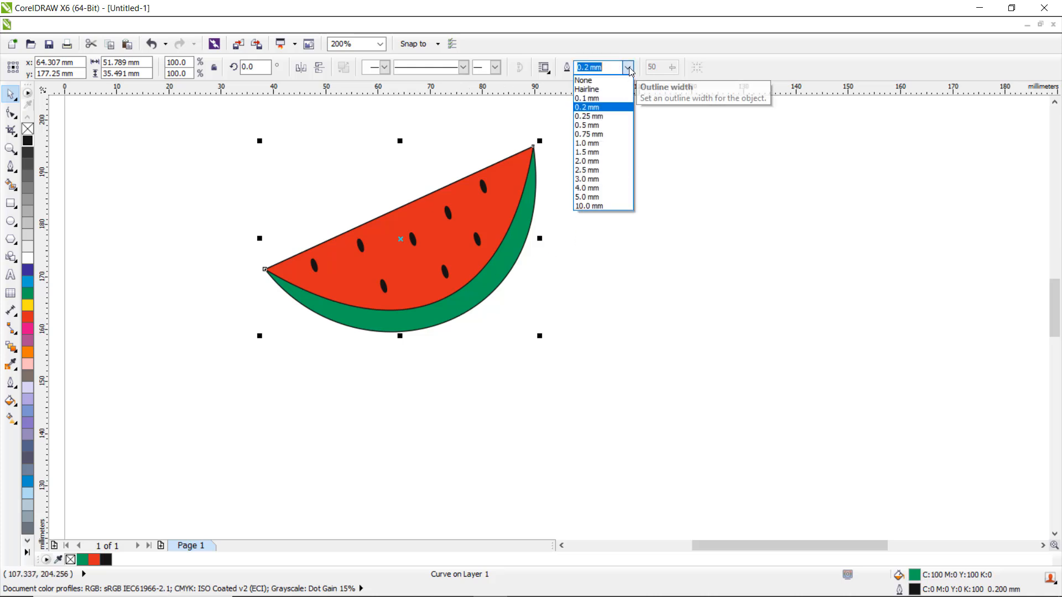
{"action": "left_click", "coordinate": [604, 80]}
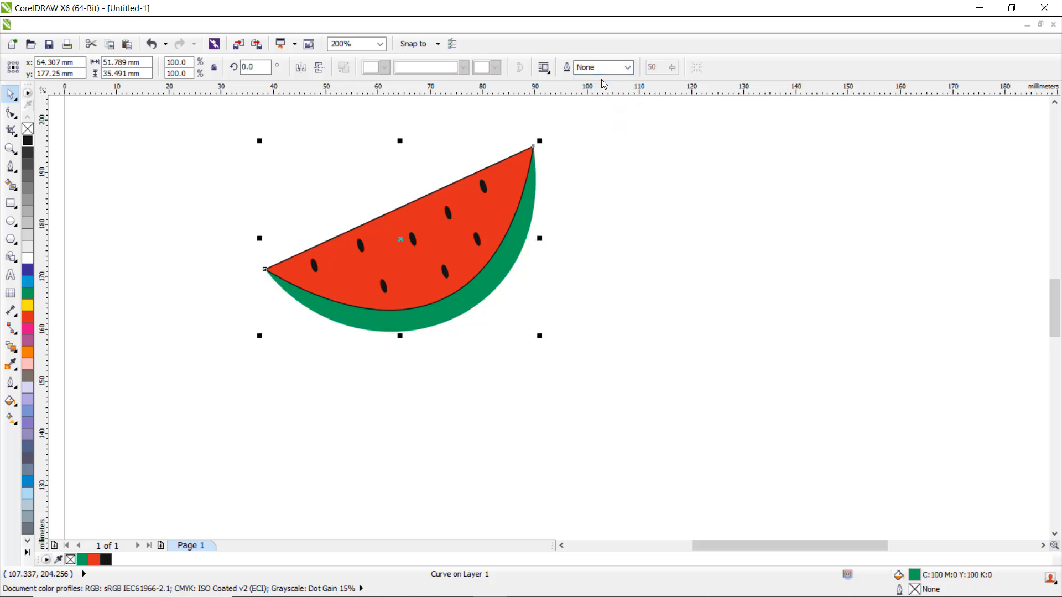
Step: Set the red flesh shape's outline colour to red so its border disappears
{"action": "left_click", "coordinate": [514, 202]}
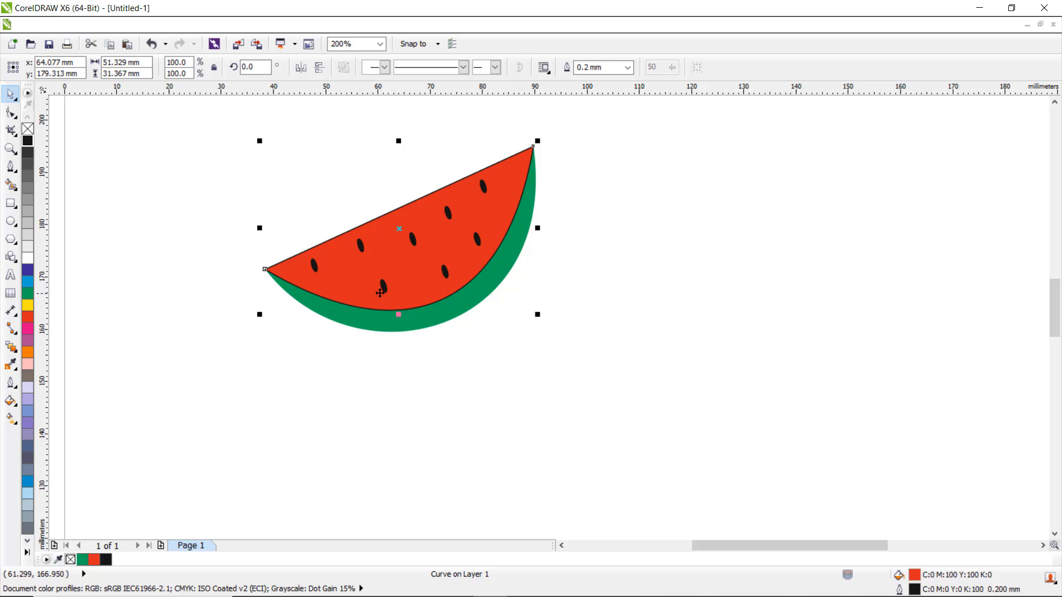
{"action": "right_click", "coordinate": [27, 318]}
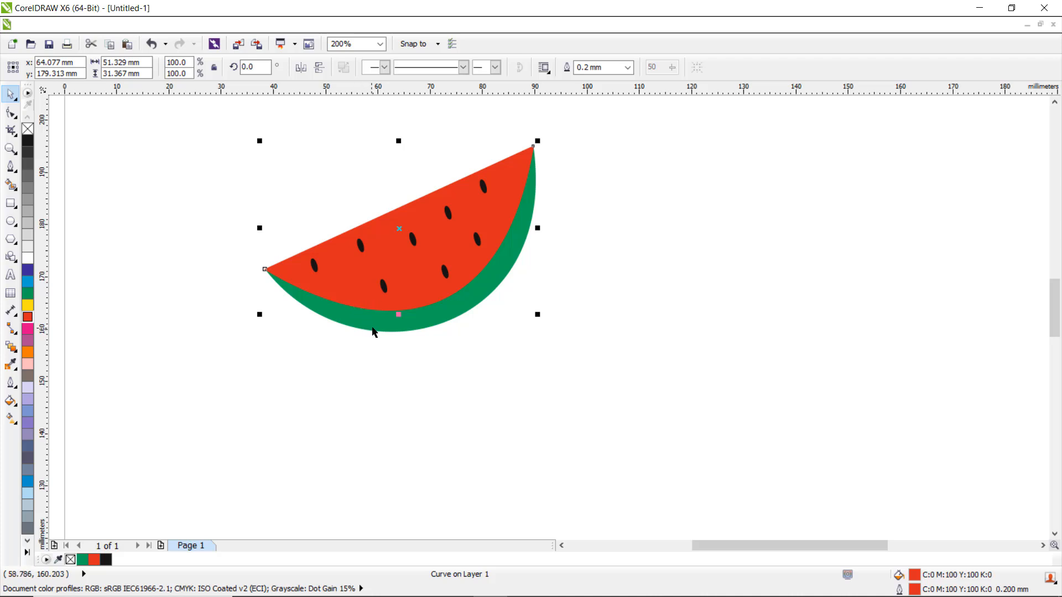
{"action": "left_click", "coordinate": [464, 392]}
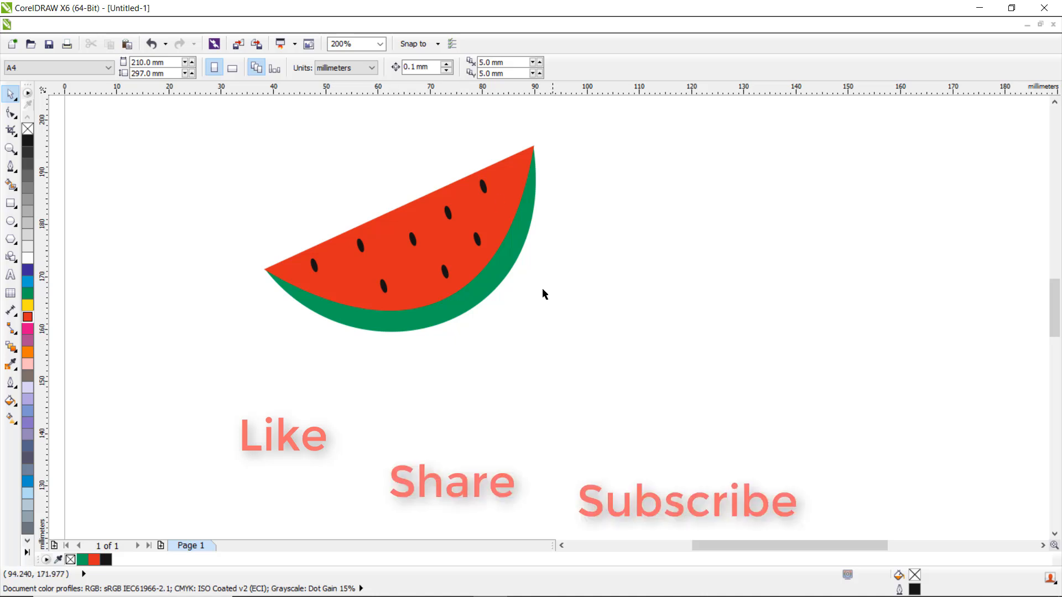
Step: Select all the watermelon objects together with a selection box
{"action": "scroll", "coordinate": [485, 298], "scroll_direction": "down", "scroll_amount": 1}
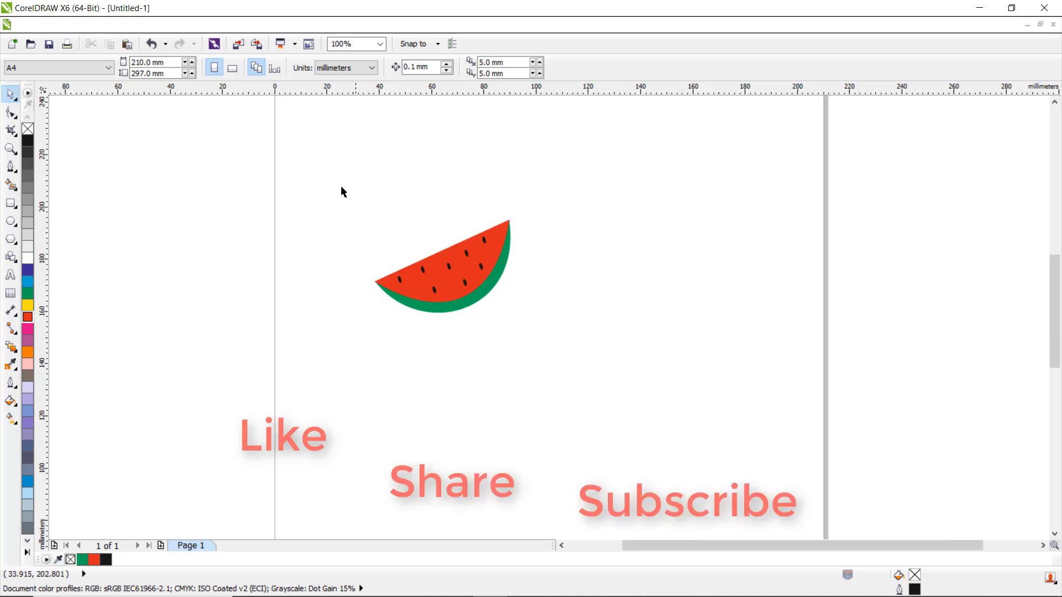
{"action": "left_click_drag", "start_coordinate": [328, 180], "coordinate": [555, 369]}
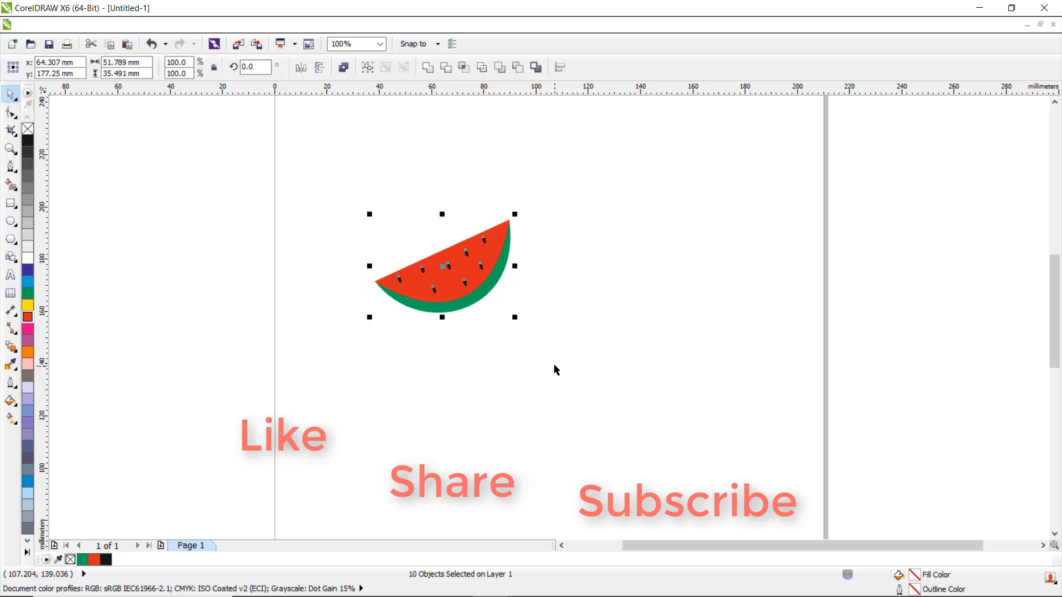